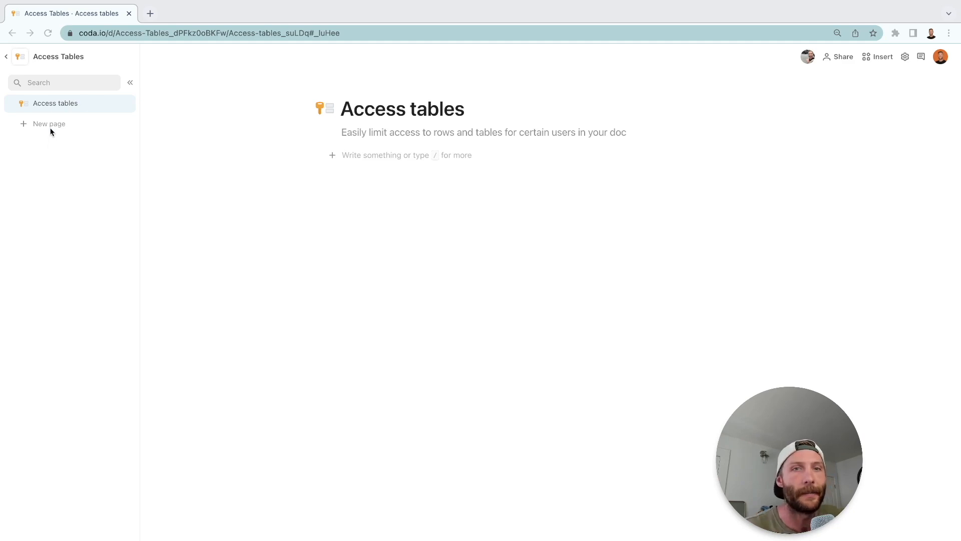
# Insert a new table on the Access tables page and name it Access Table.
pyautogui.click(406, 158)
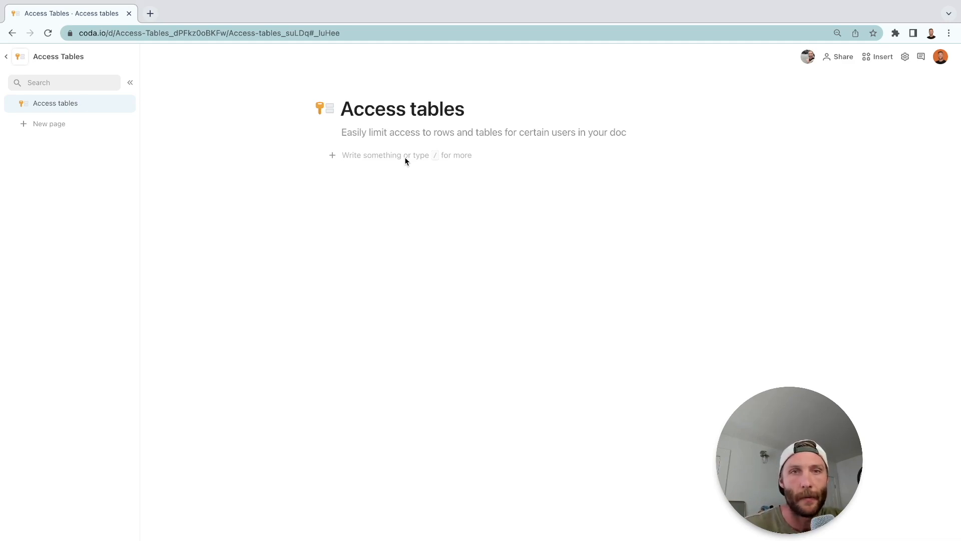
pyautogui.write('/tab')
pyautogui.press('Return')
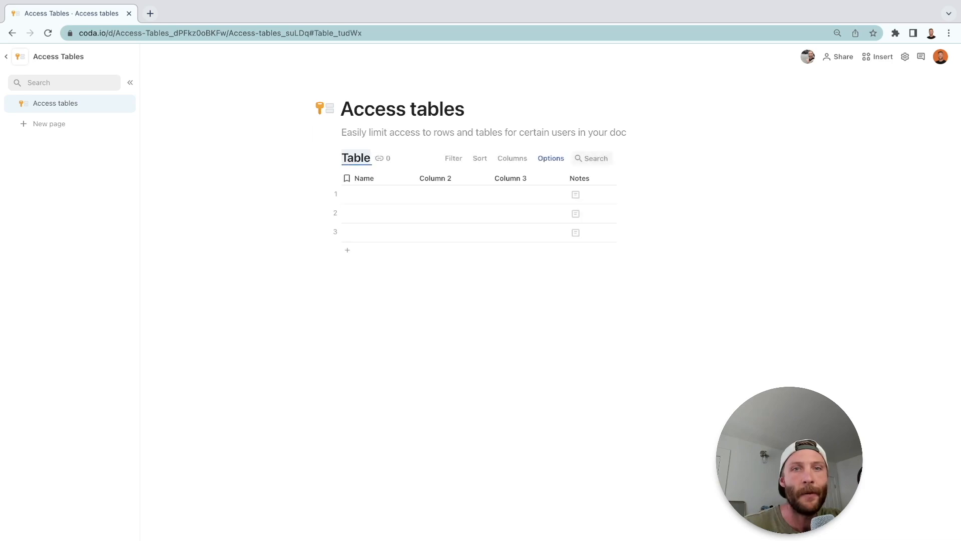
pyautogui.write('Access Table')
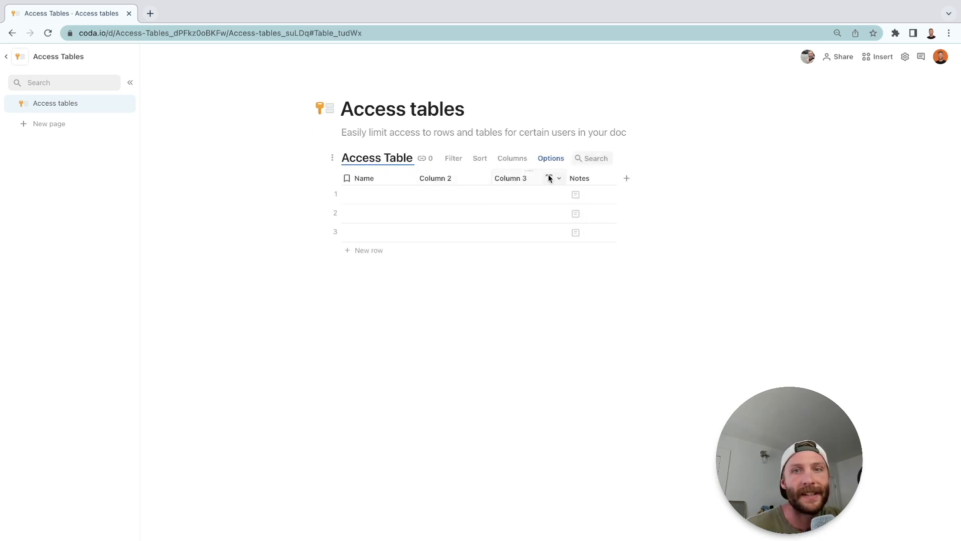
# Delete the Notes, Column 3 and Column 2 columns from Access Table, and check the result in the second user's browser window.
pyautogui.click(578, 176)
pyautogui.press('BackSpace')
pyautogui.press('BackSpace')
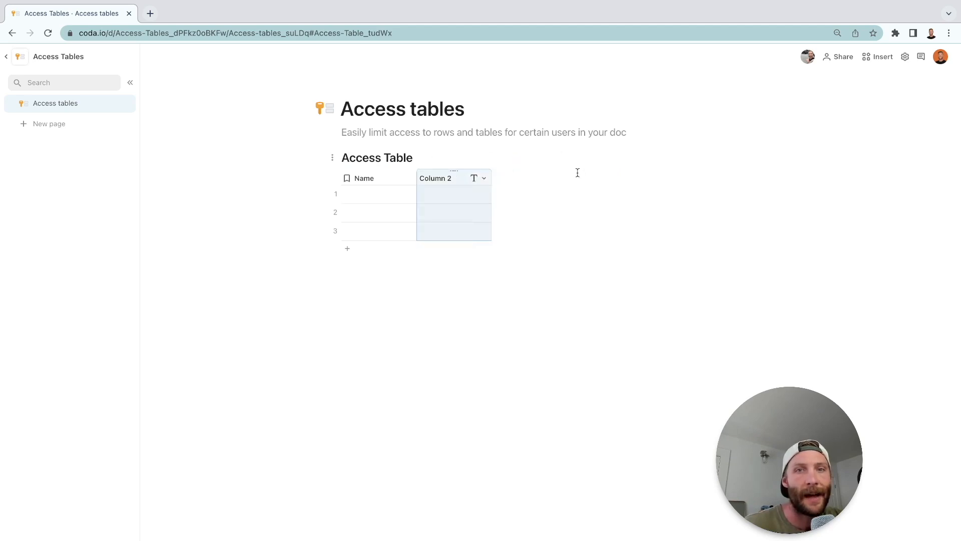
pyautogui.press('BackSpace')
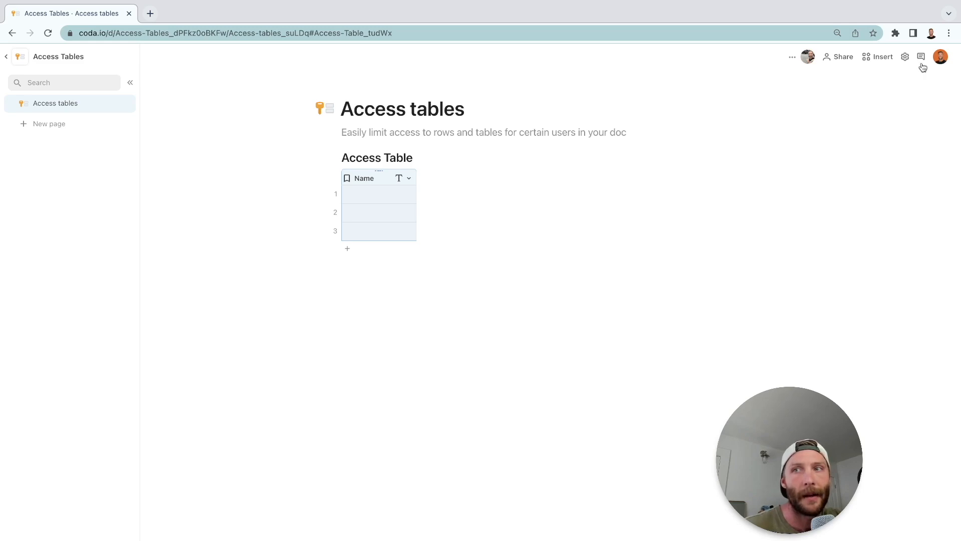
pyautogui.hotkey('ctrl', 'Left')
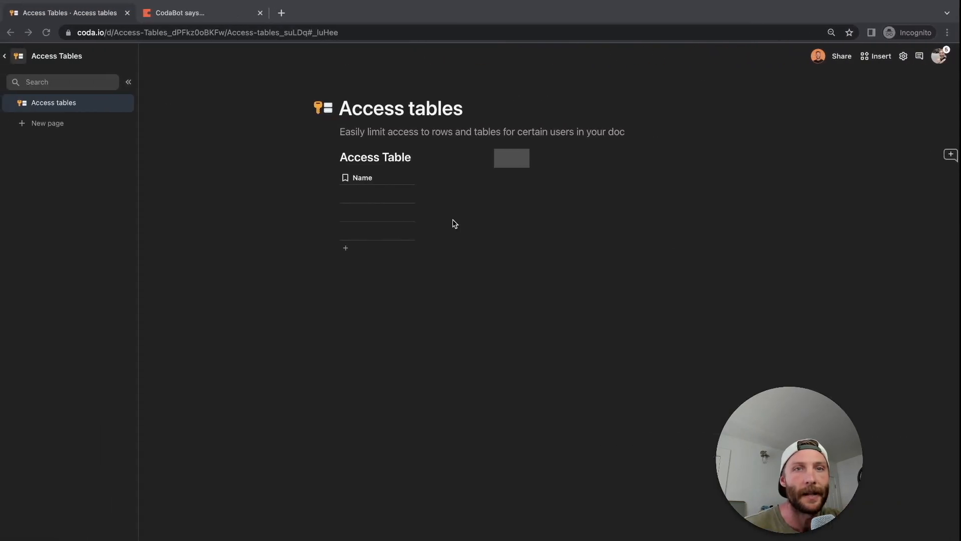
pyautogui.hotkey('ctrl', 'Right')
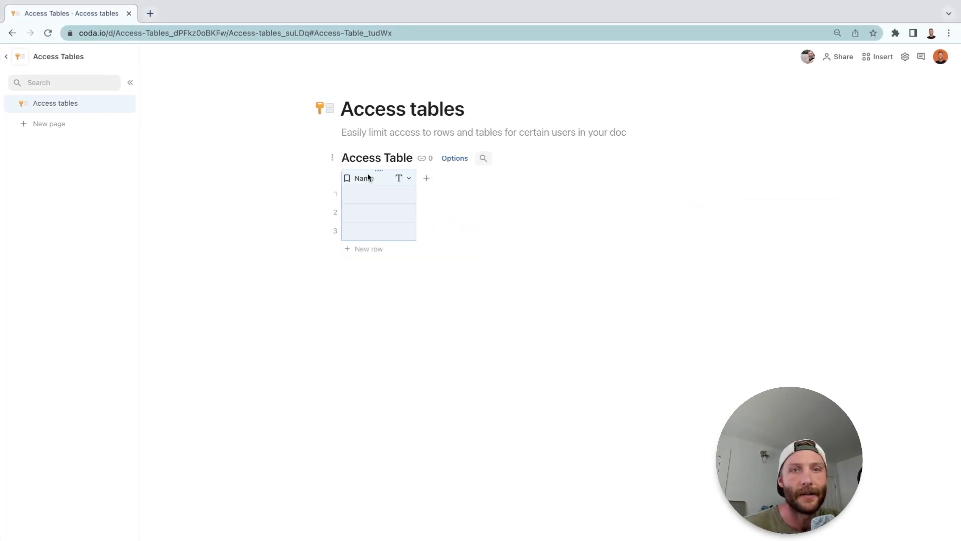
# Rename the Name column to Admin Access and change its column type to people.
pyautogui.doubleClick(368, 178)
pyautogui.press('BackSpace')
pyautogui.write('Admin Access')
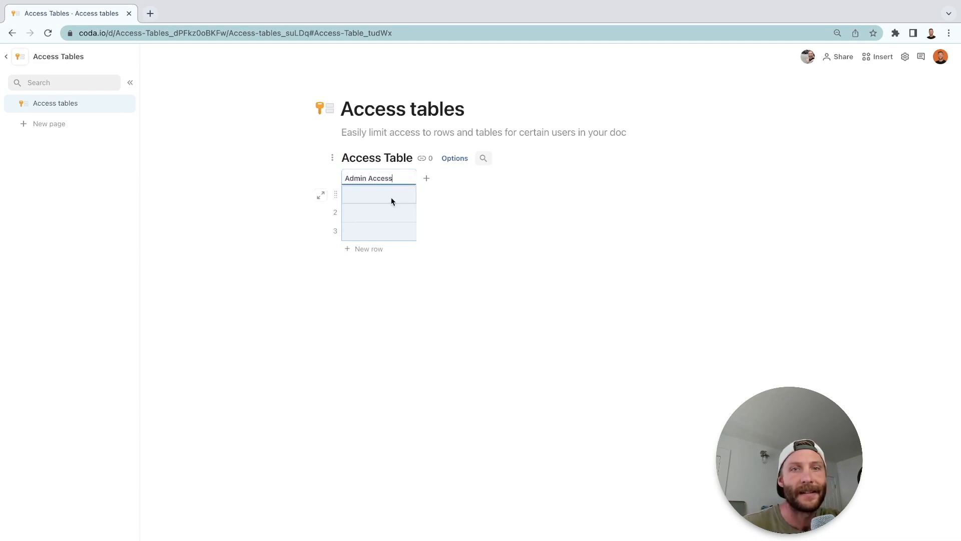
pyautogui.click(404, 196)
pyautogui.click(408, 179)
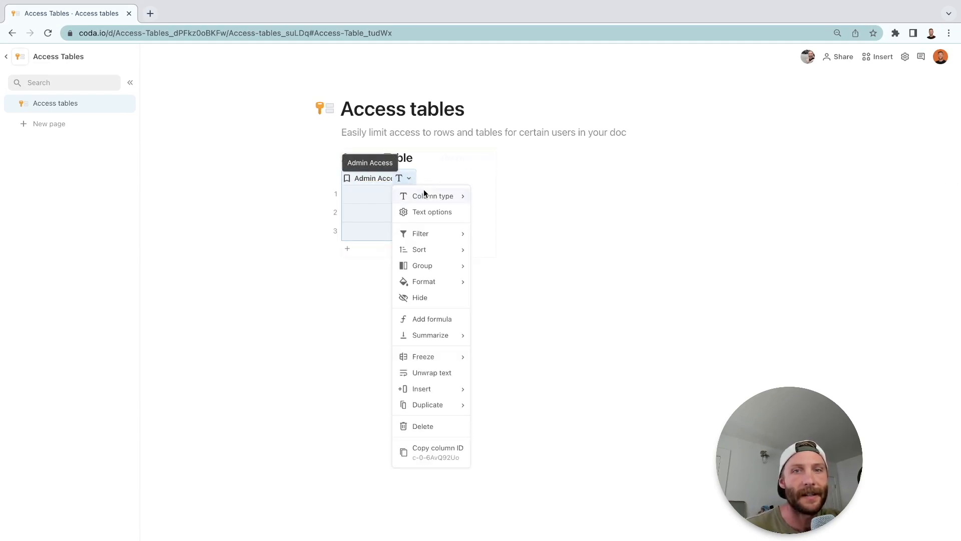
pyautogui.moveTo(425, 196)
pyautogui.moveTo(500, 323)
pyautogui.click(590, 323)
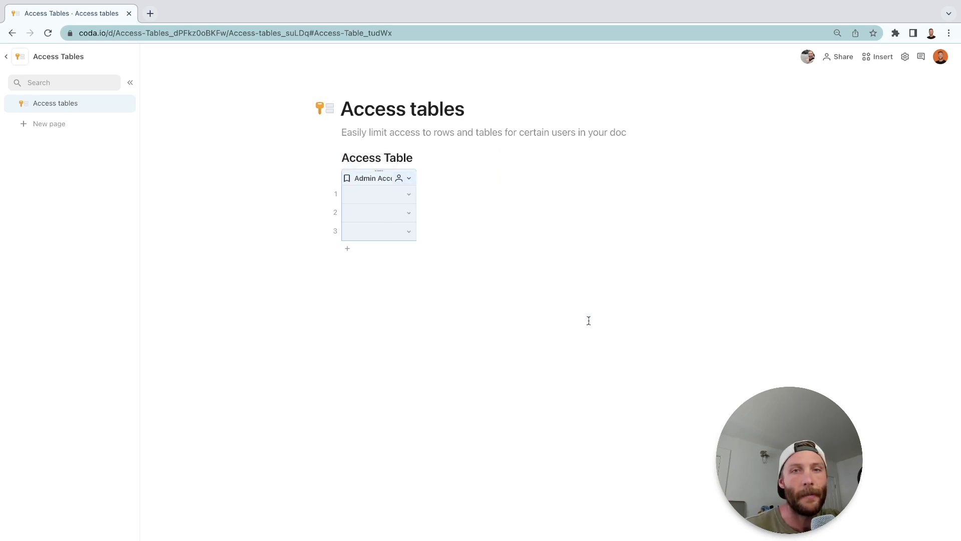
# Assign the first listed person to row 1 of Admin Access and delete the two empty rows.
pyautogui.click(408, 197)
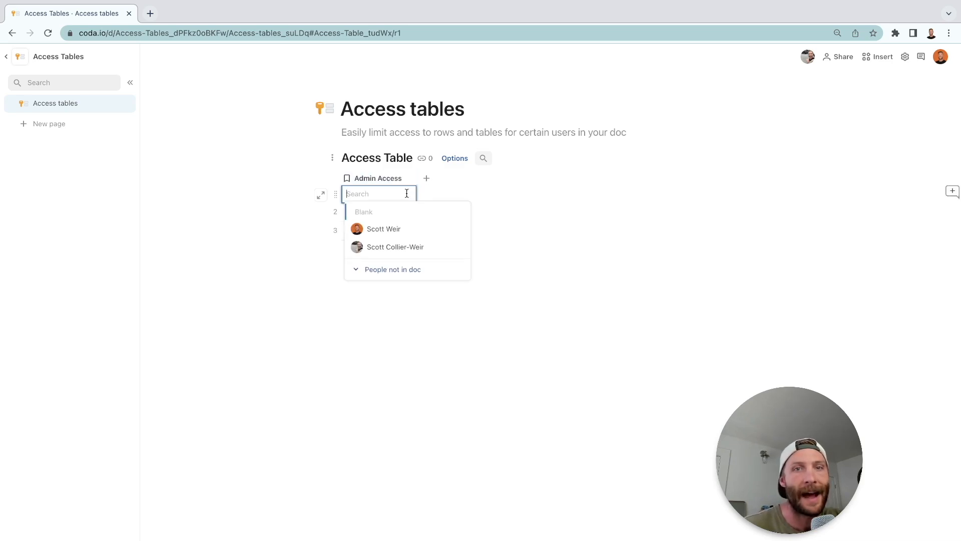
pyautogui.click(430, 233)
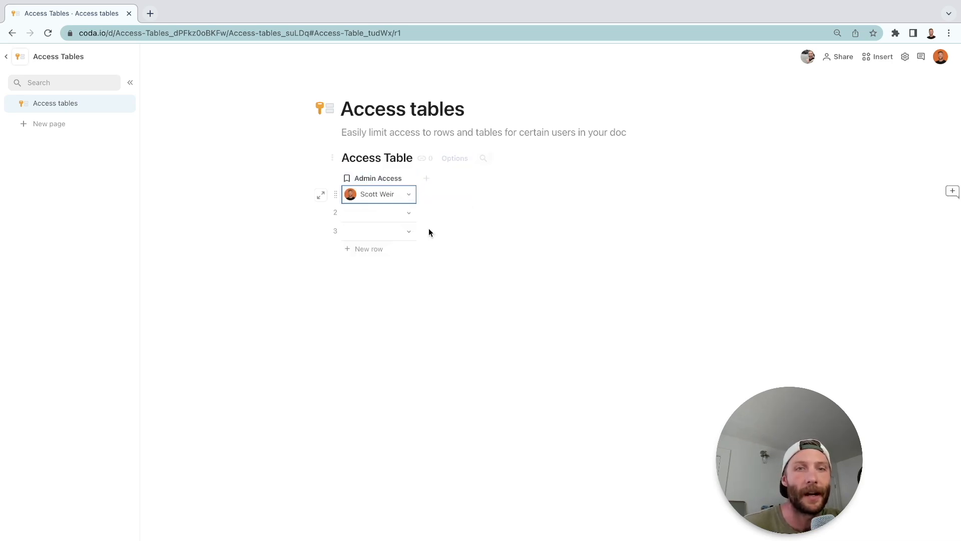
pyautogui.click(335, 213)
pyautogui.press('BackSpace')
pyautogui.press('BackSpace')
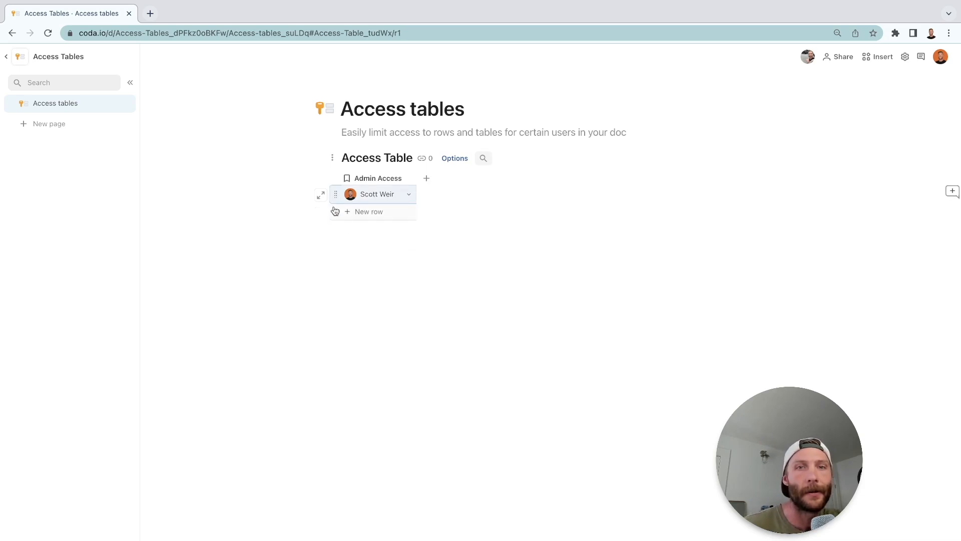
# Create a new page titled Star Wars Characters and give it the suggested Star Wars icon.
pyautogui.click(61, 129)
pyautogui.write('Star Wars Characters')
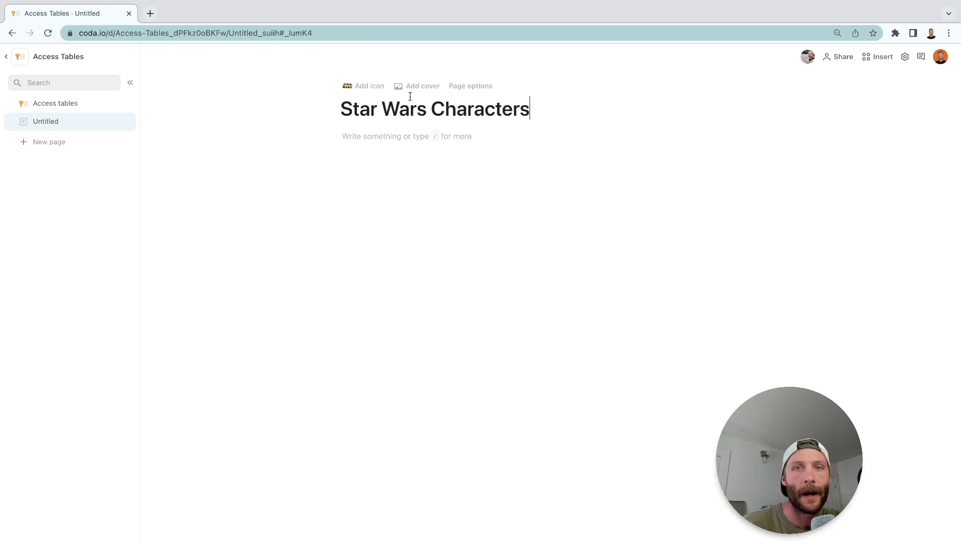
pyautogui.click(371, 86)
# Insert the Star Wars Characters template into the body of the new page.
pyautogui.click(467, 130)
pyautogui.write('/sta')
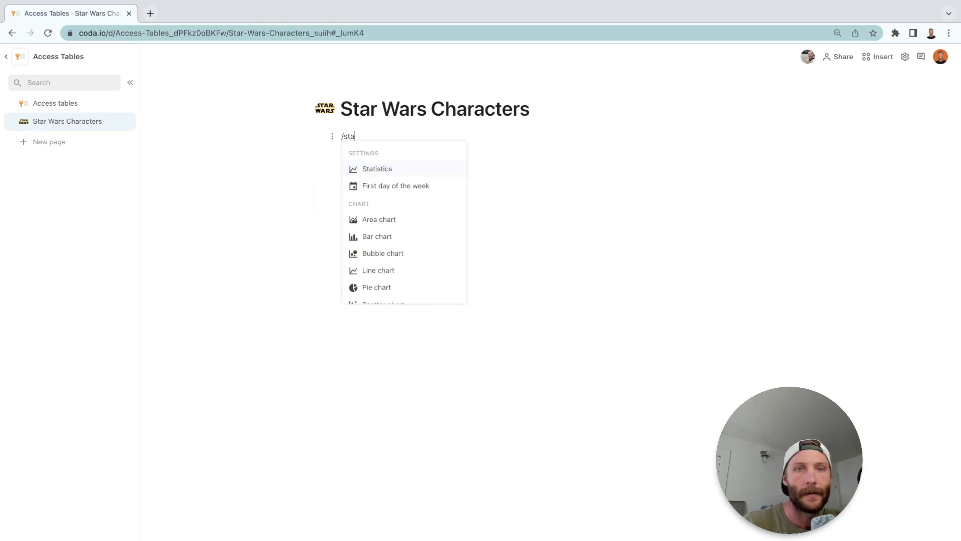
pyautogui.write('r')
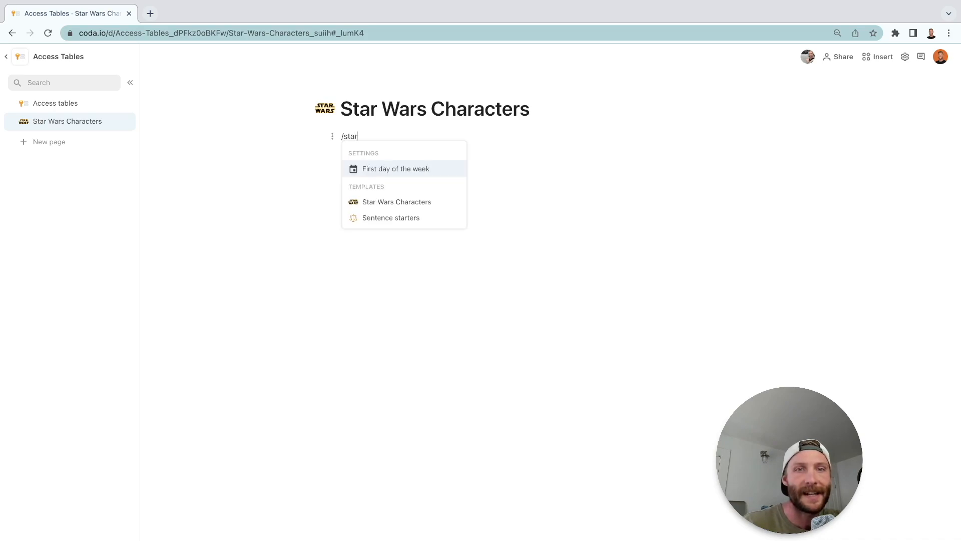
pyautogui.click(423, 251)
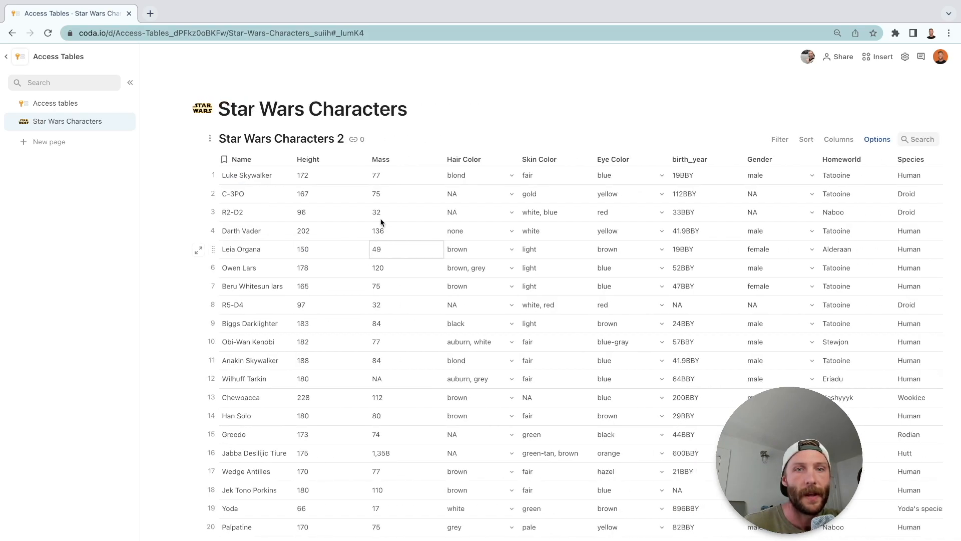
# Rename the inserted table to Star Wars Characters by removing the trailing 2.
pyautogui.tripleClick(310, 139)
pyautogui.click(312, 139)
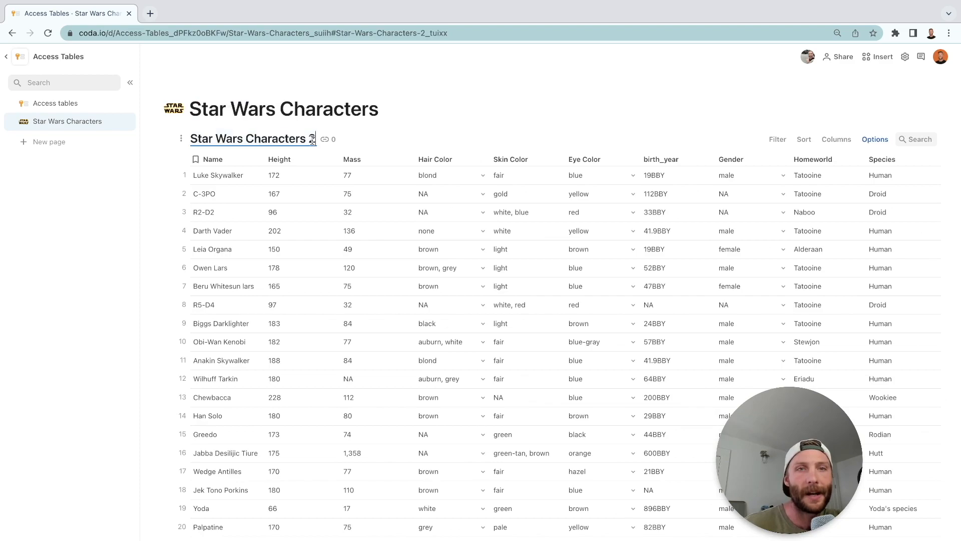
pyautogui.press('BackSpace')
pyautogui.press('BackSpace')
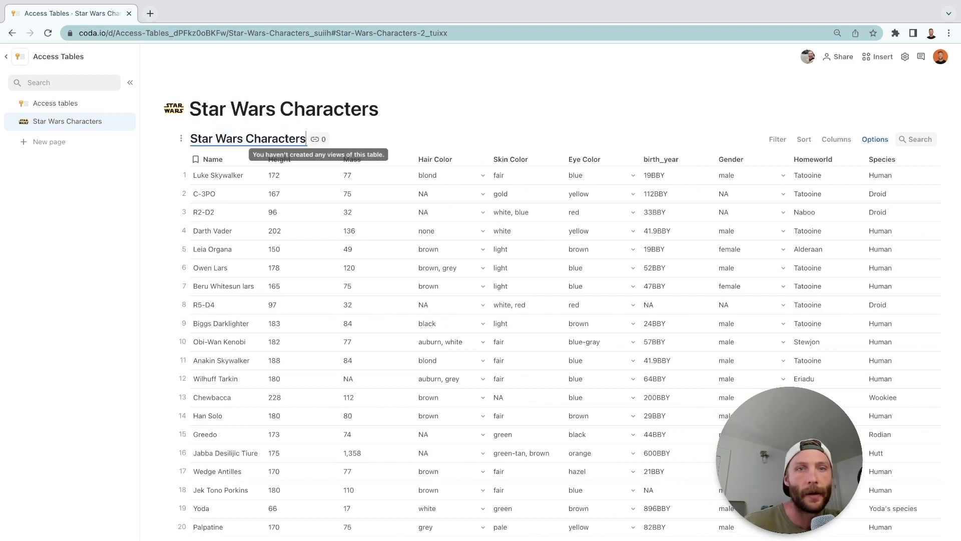
pyautogui.click(452, 248)
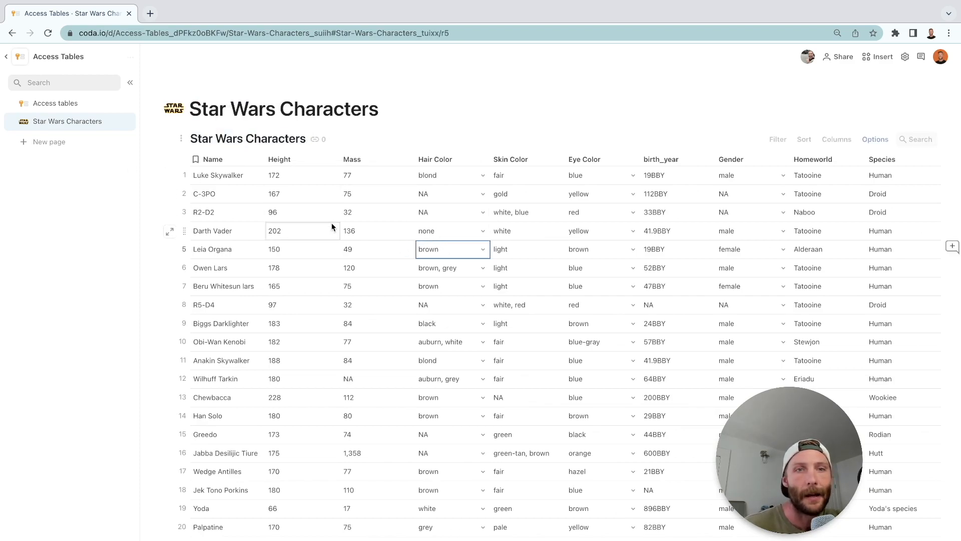
# Examine the Star Wars Characters page in the second user's incognito window, and return to the main window.
pyautogui.hotkey('ctrl', 'Left')
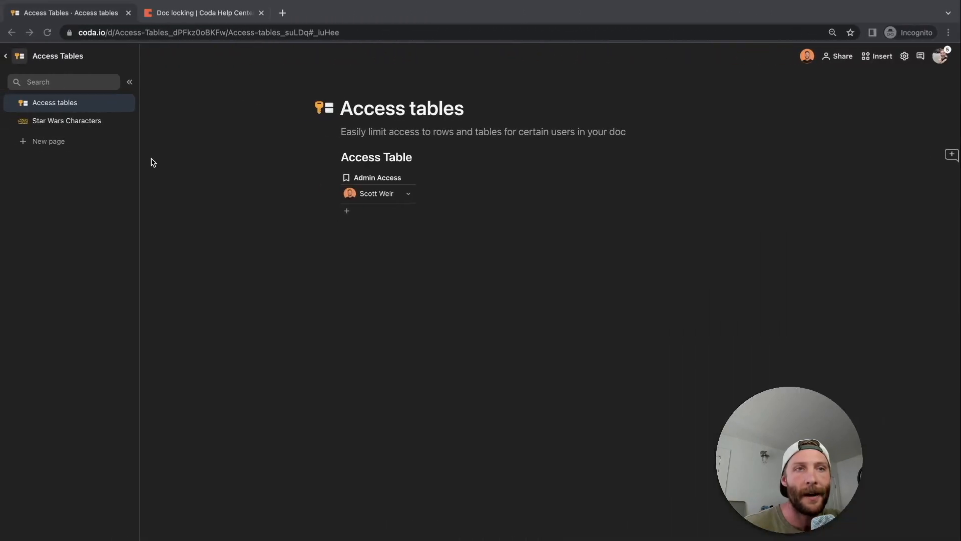
pyautogui.click(85, 123)
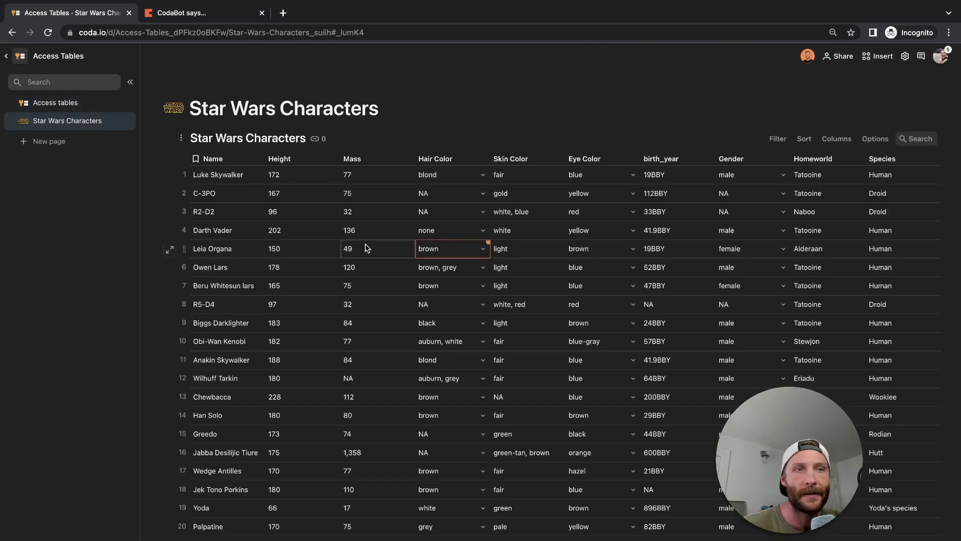
pyautogui.hotkey('ctrl', 'Right')
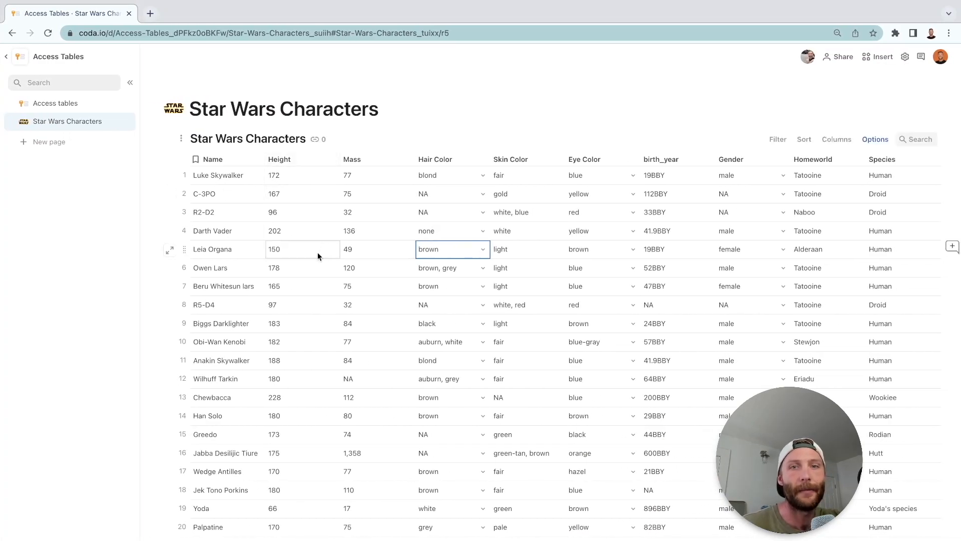
# Add the text line "Admin Access:" above Access Table on the Access tables page.
pyautogui.click(75, 107)
pyautogui.click(482, 112)
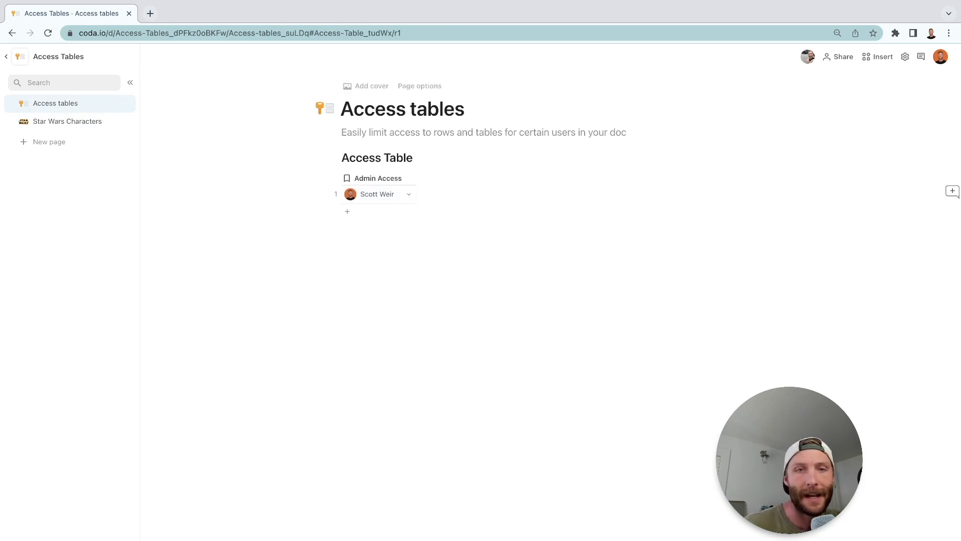
pyautogui.press('Return')
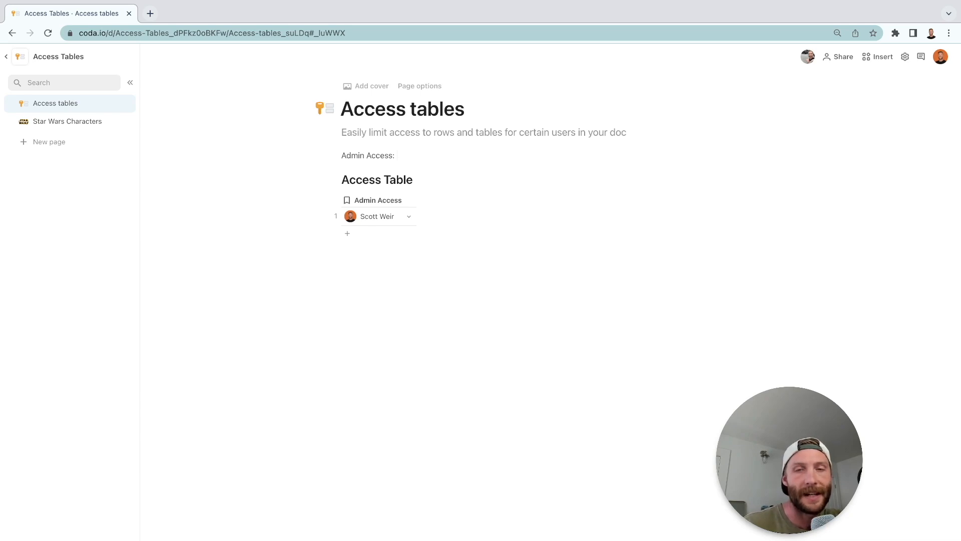
# Add a formula after "Admin Access:" reading User().In(Access Table.Admin Access).
pyautogui.write('=')
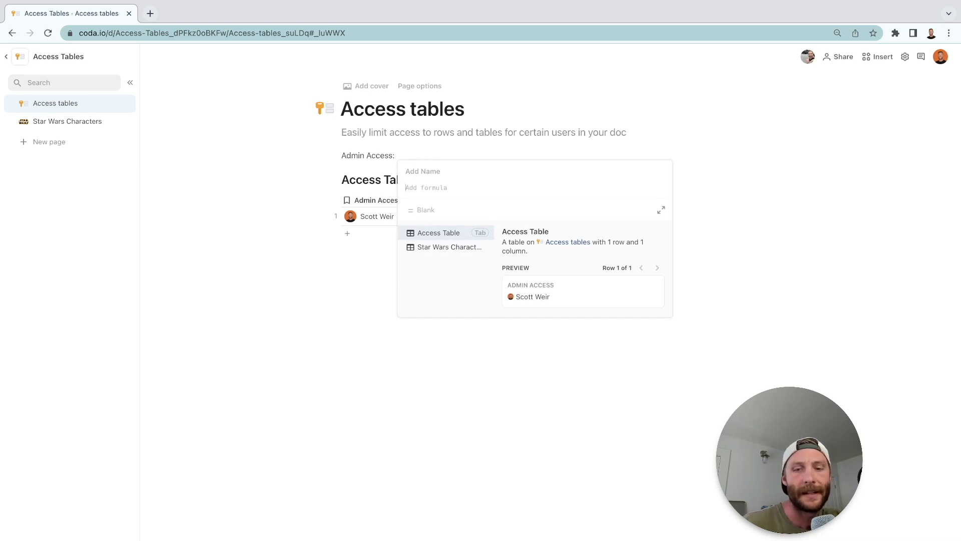
pyautogui.write('User()')
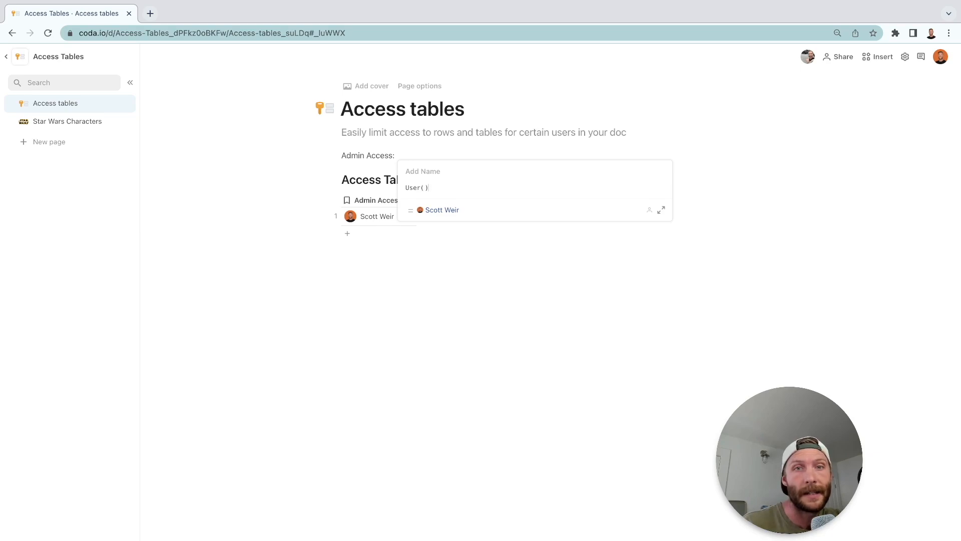
pyautogui.write('.In(a')
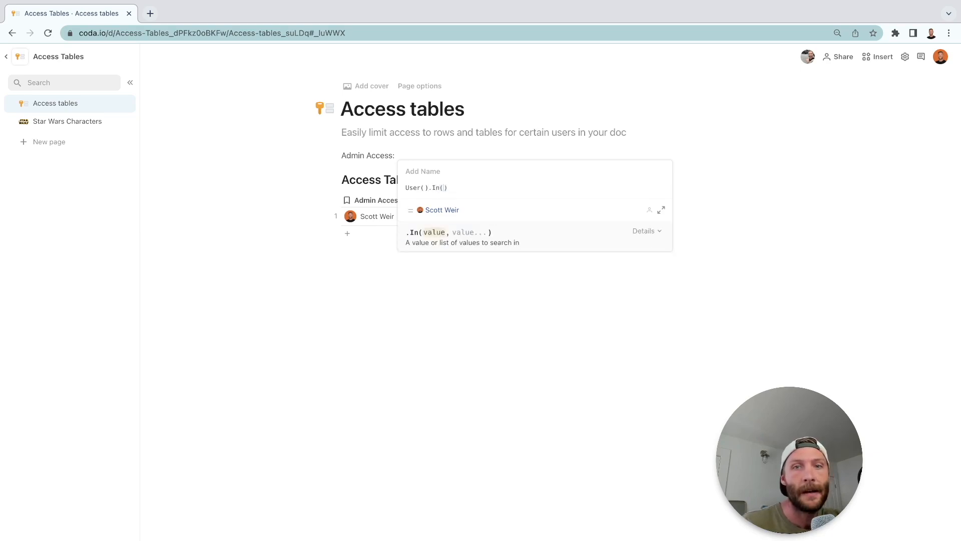
pyautogui.press('Tab')
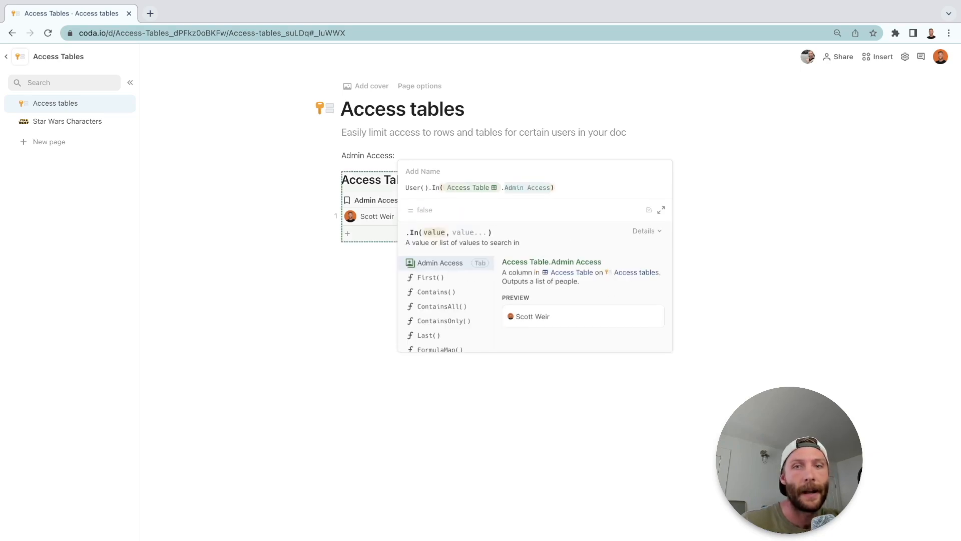
pyautogui.press('Tab')
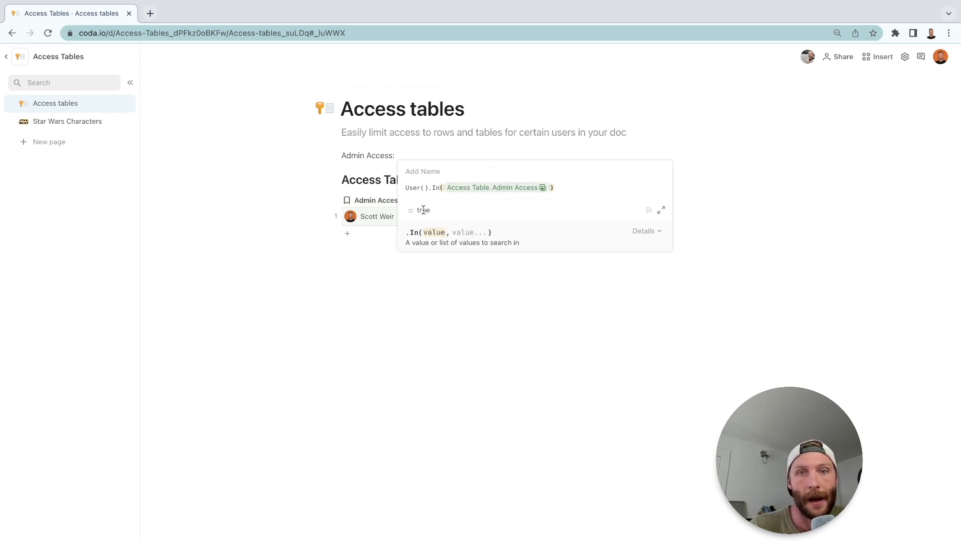
# Name the user-check formula AdminAccess and close the formula editor.
pyautogui.click(410, 188)
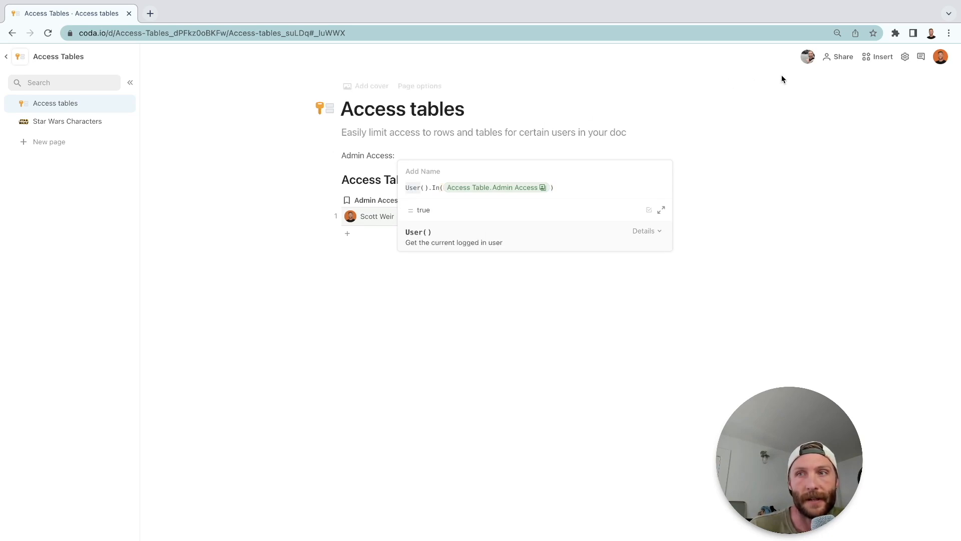
pyautogui.click(430, 188)
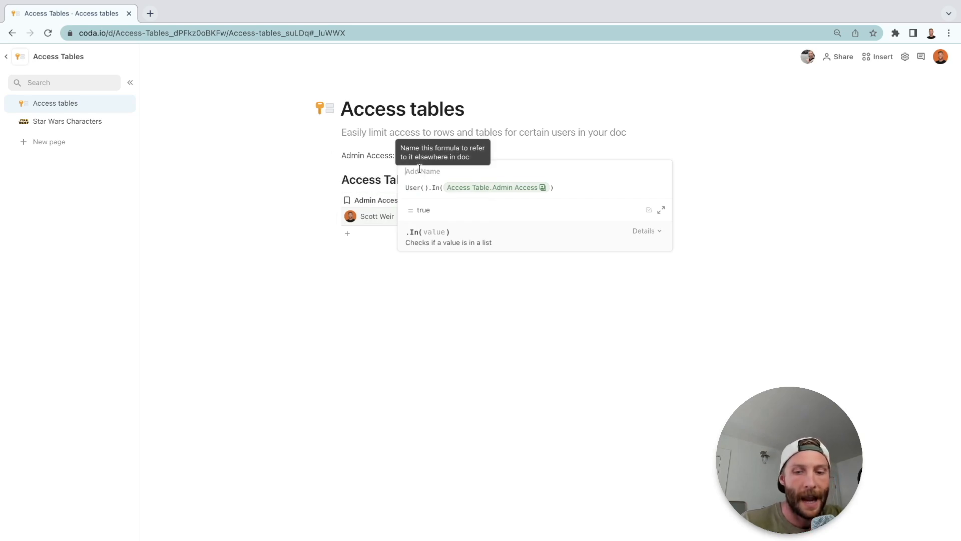
pyautogui.write('AdminAccess')
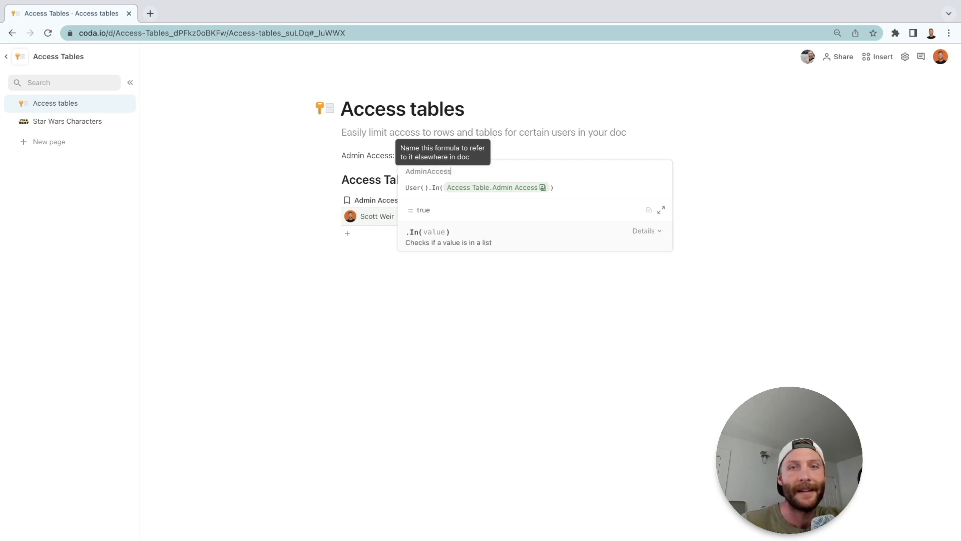
pyautogui.click(447, 257)
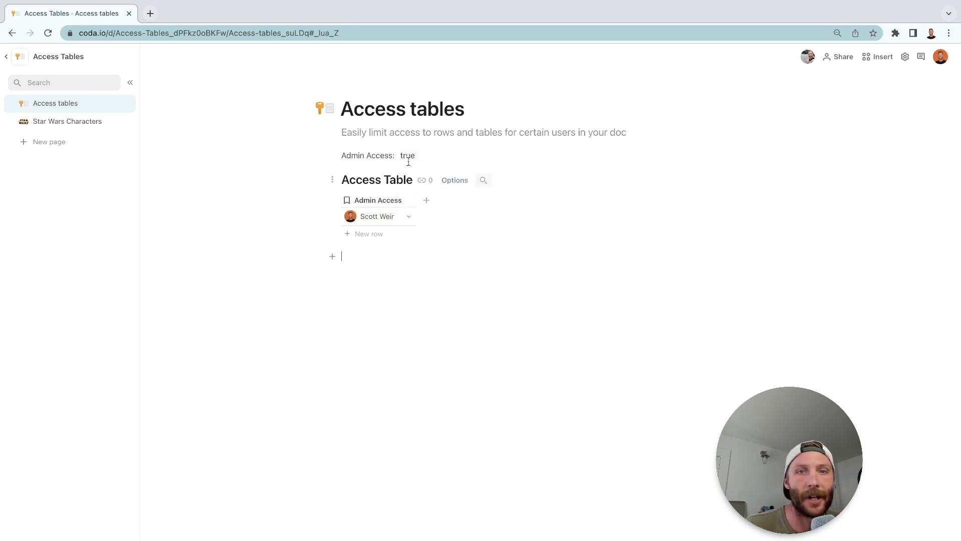
pyautogui.moveTo(408, 154)
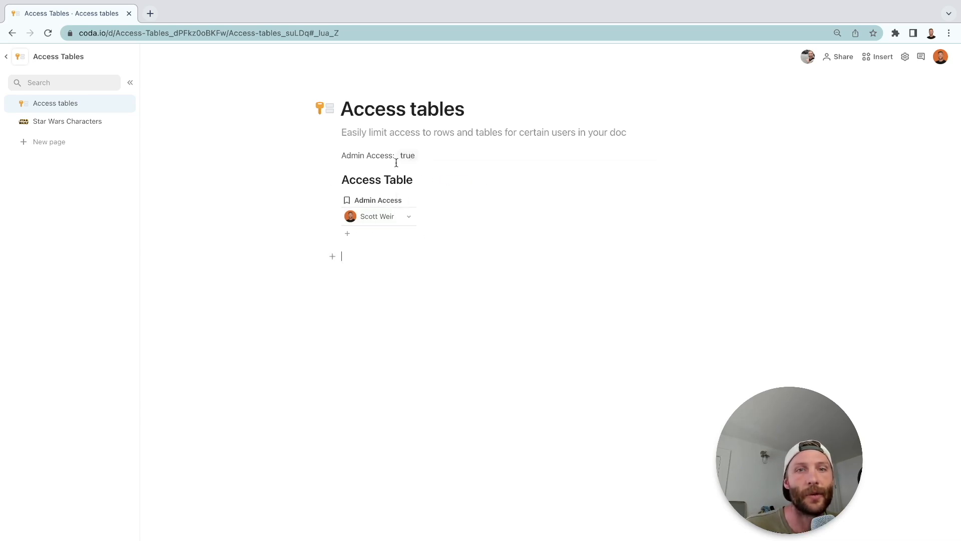
# Add a row for the second user to Access Table's Admin Access column in the incognito window.
pyautogui.hotkey('ctrl', 'Left')
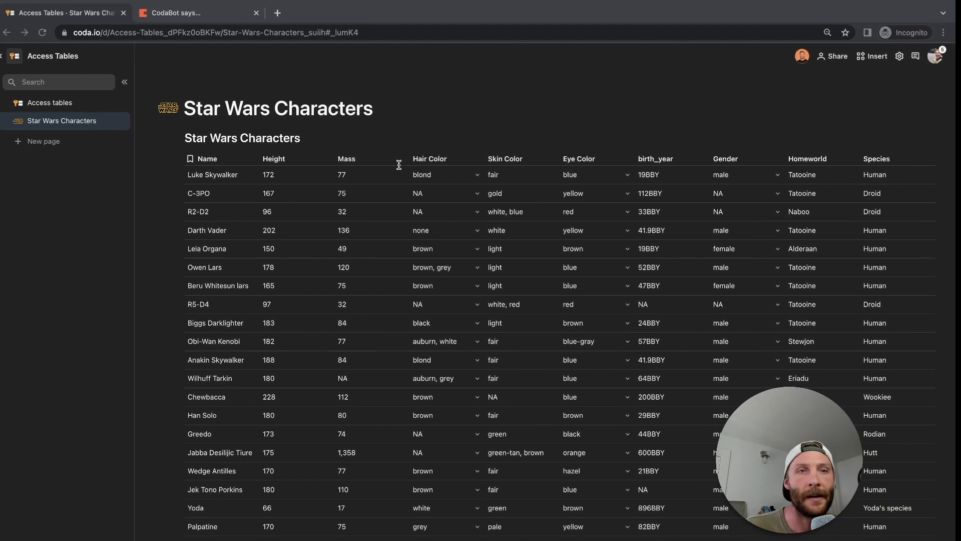
pyautogui.click(70, 102)
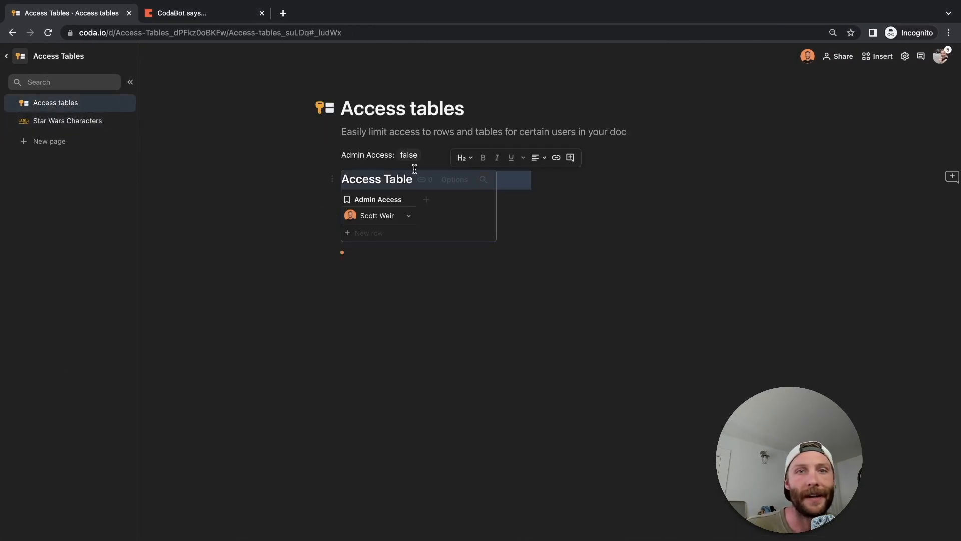
pyautogui.click(363, 234)
pyautogui.click(402, 233)
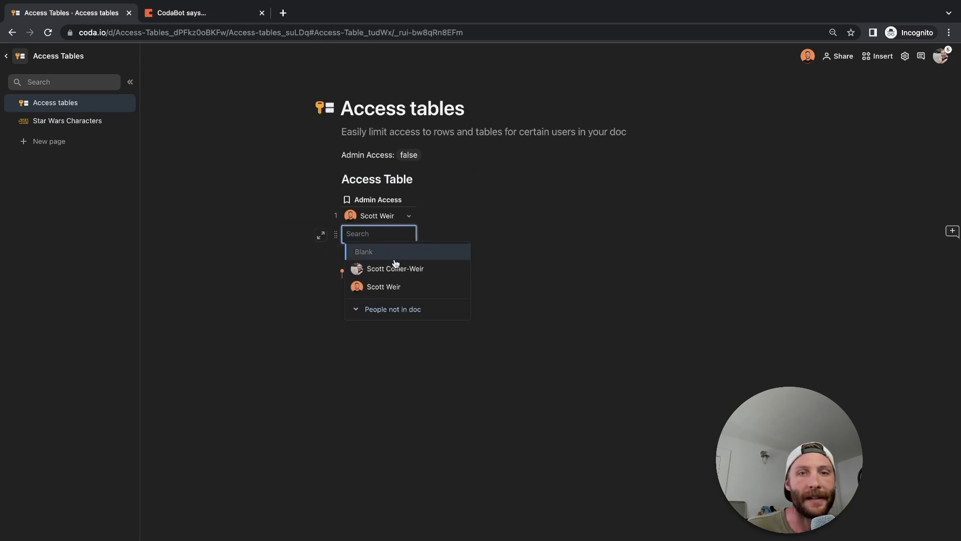
pyautogui.click(410, 270)
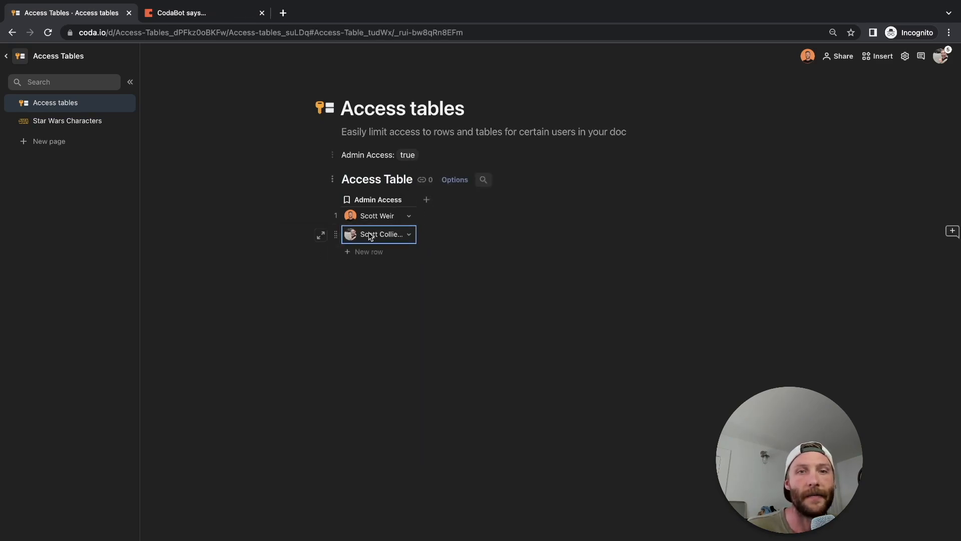
# Delete the second user's row from Access Table and return to the main window.
pyautogui.click(332, 236)
pyautogui.press('Delete')
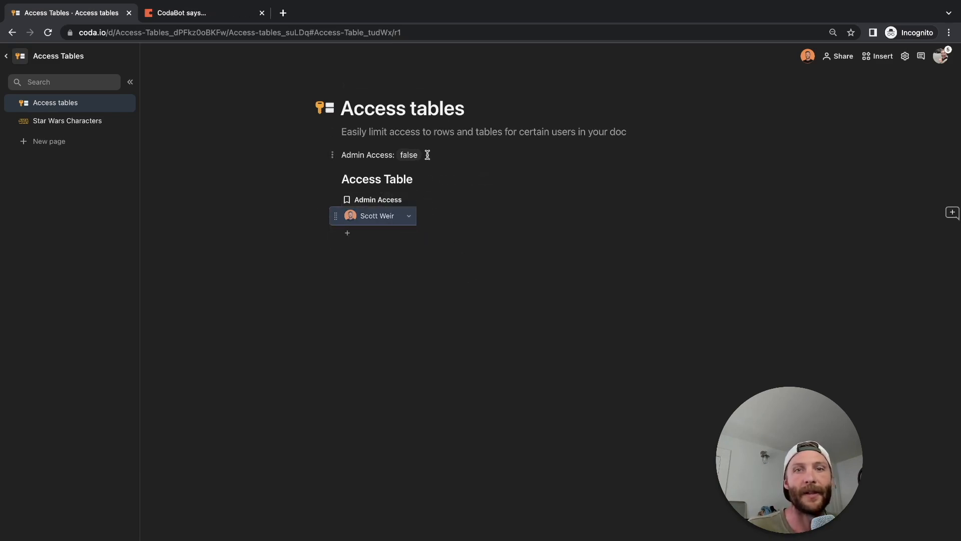
pyautogui.hotkey('ctrl', 'Right')
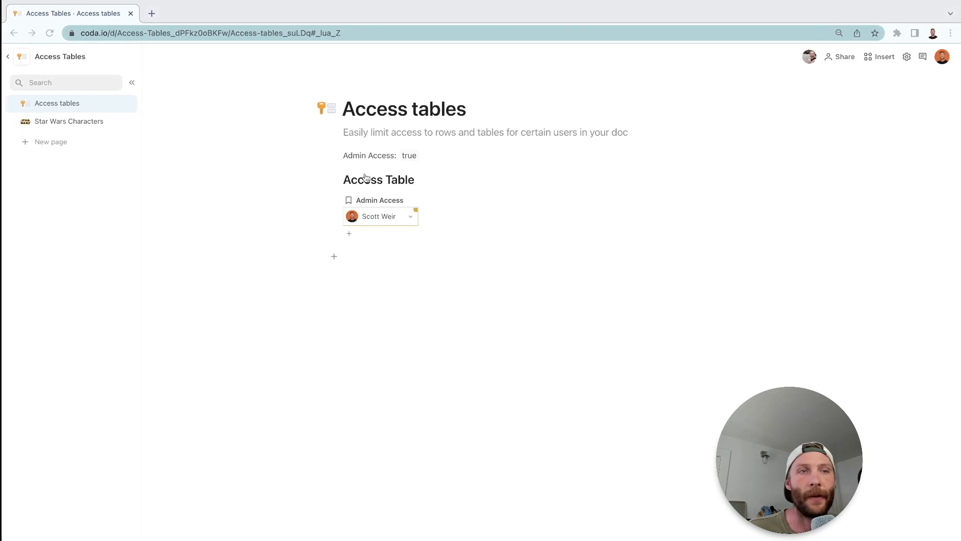
# Add a formula filter reading AdminAccess to the Star Wars Characters table and close the table options.
pyautogui.click(81, 127)
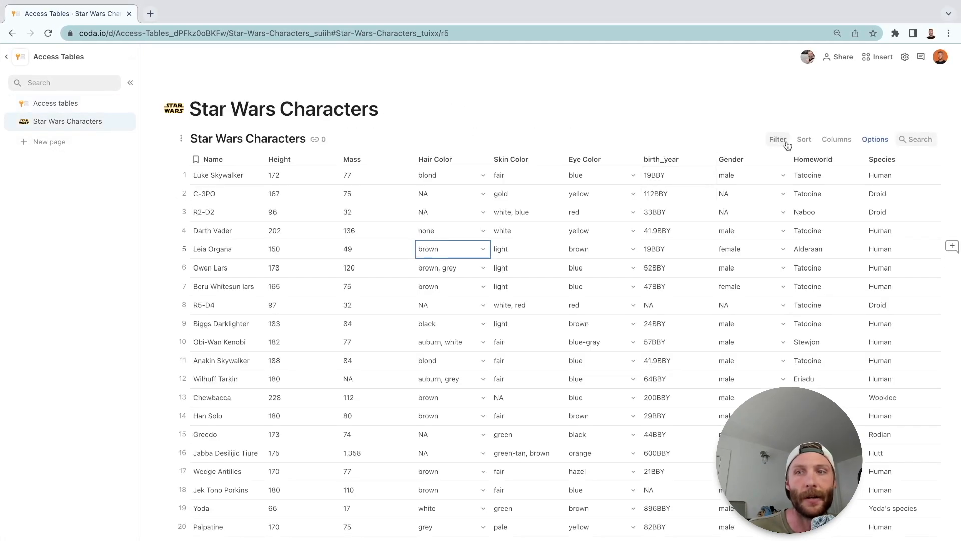
pyautogui.click(779, 140)
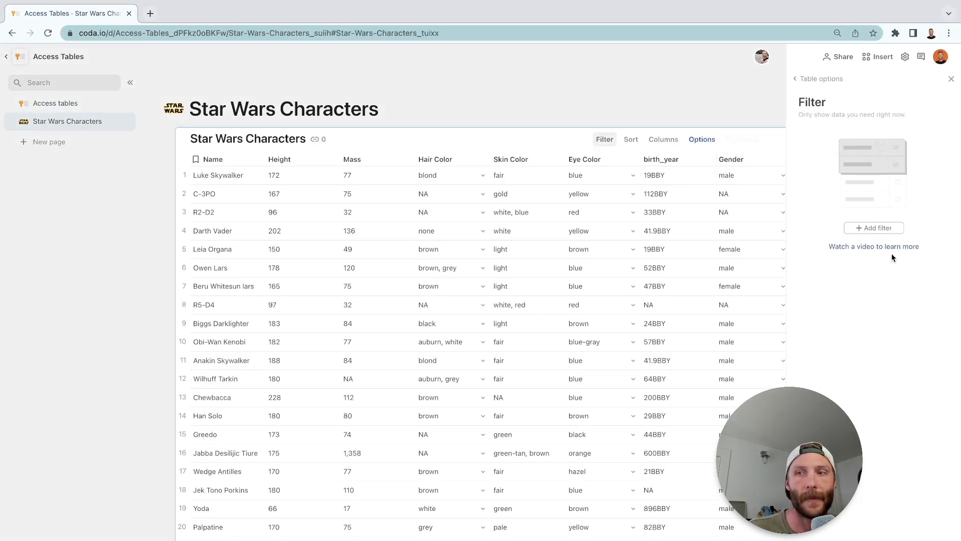
pyautogui.click(882, 230)
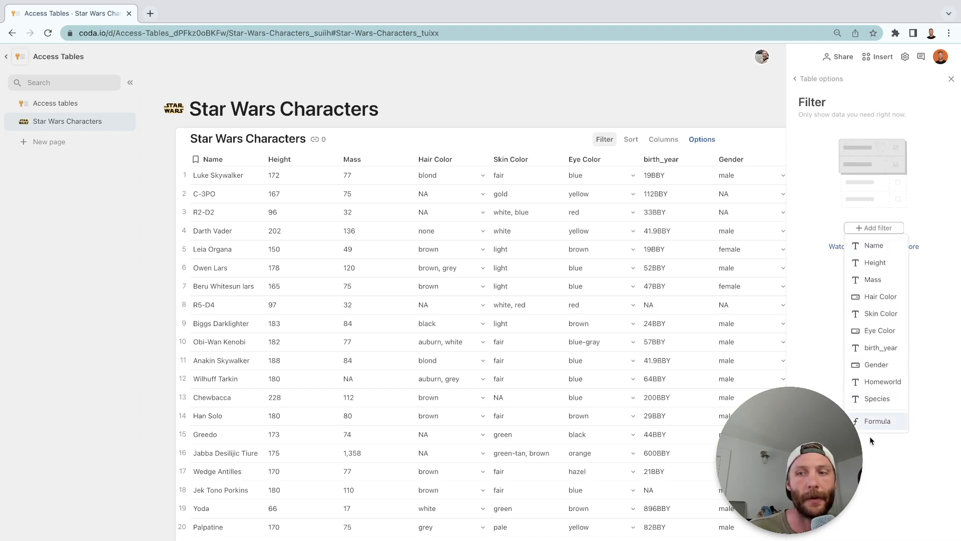
pyautogui.click(878, 423)
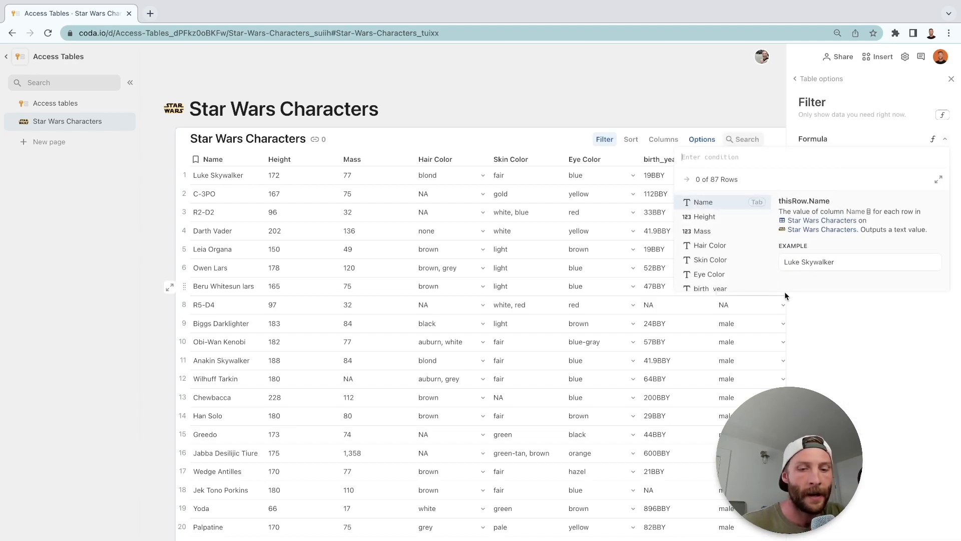
pyautogui.write('adm')
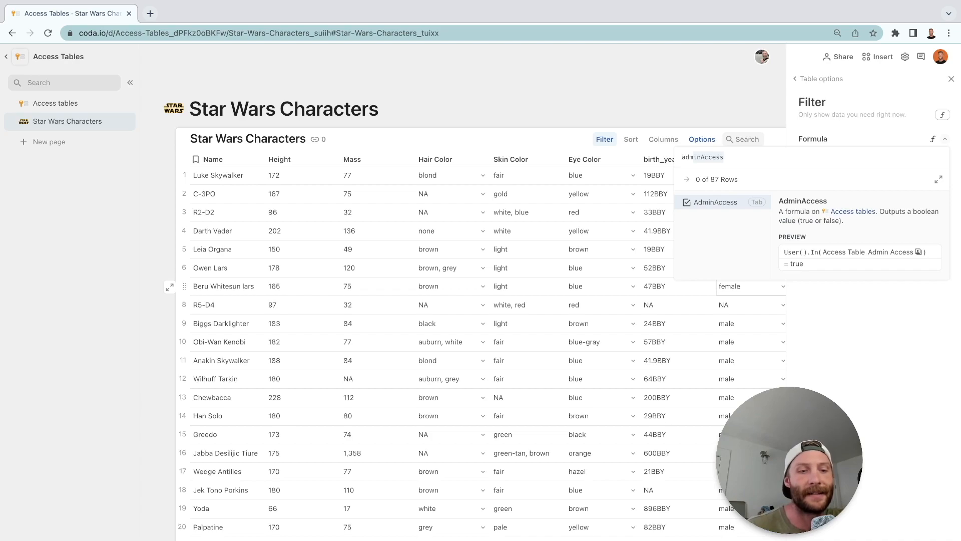
pyautogui.press('Tab')
pyautogui.press('Return')
pyautogui.click(952, 79)
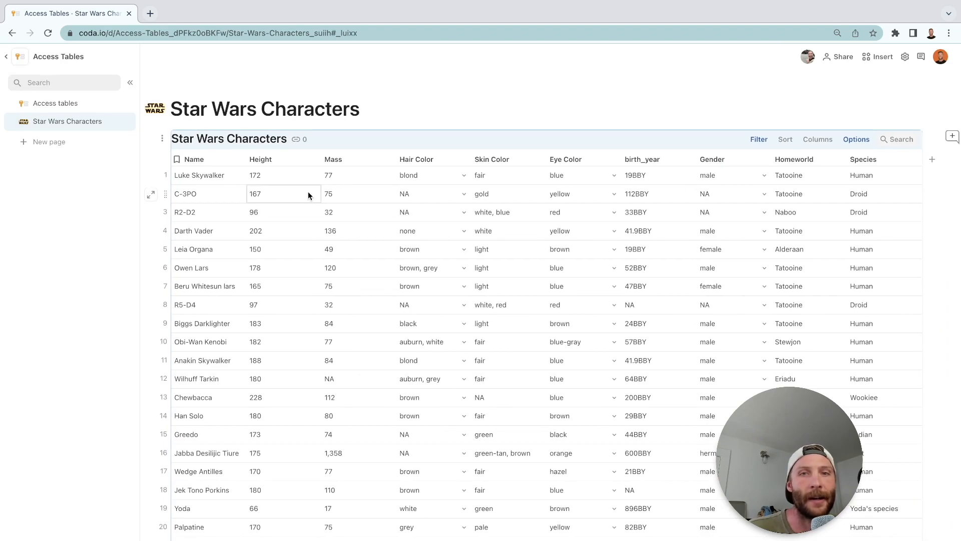
# Check the filtered Star Wars Characters table in the second user's incognito window.
pyautogui.click(65, 103)
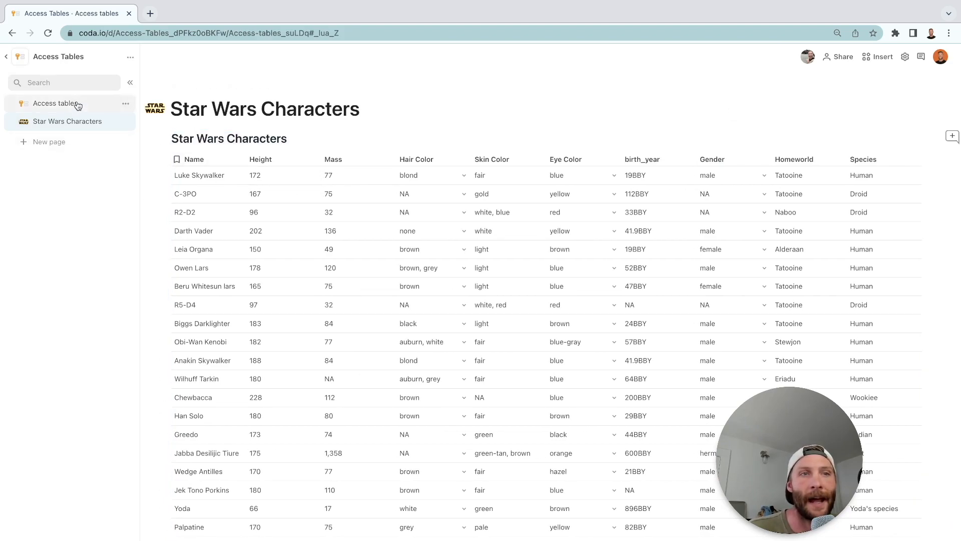
pyautogui.hotkey('ctrl', 'Left')
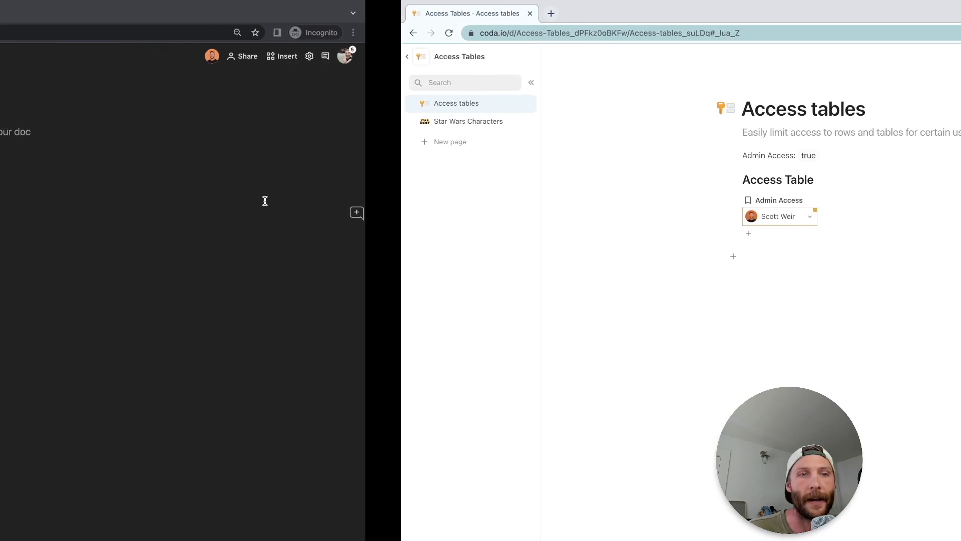
pyautogui.click(62, 129)
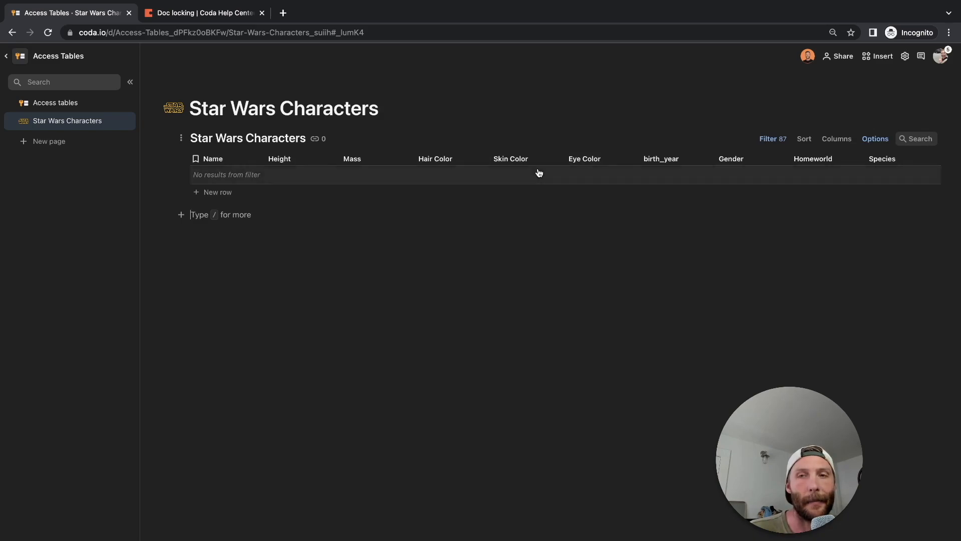
# Add the second user to Access Table's Admin Access column and check the Star Wars Characters page.
pyautogui.click(55, 103)
pyautogui.click(381, 234)
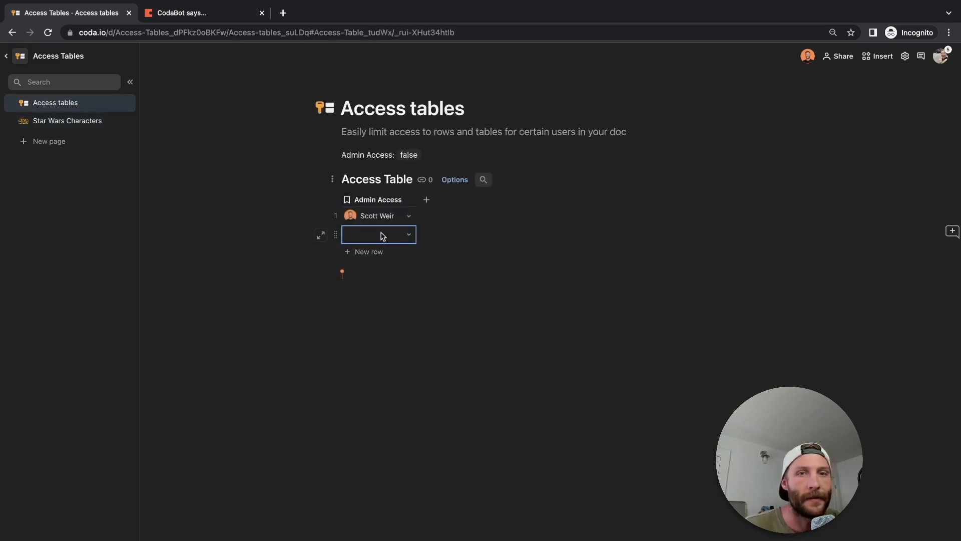
pyautogui.click(382, 235)
pyautogui.click(390, 267)
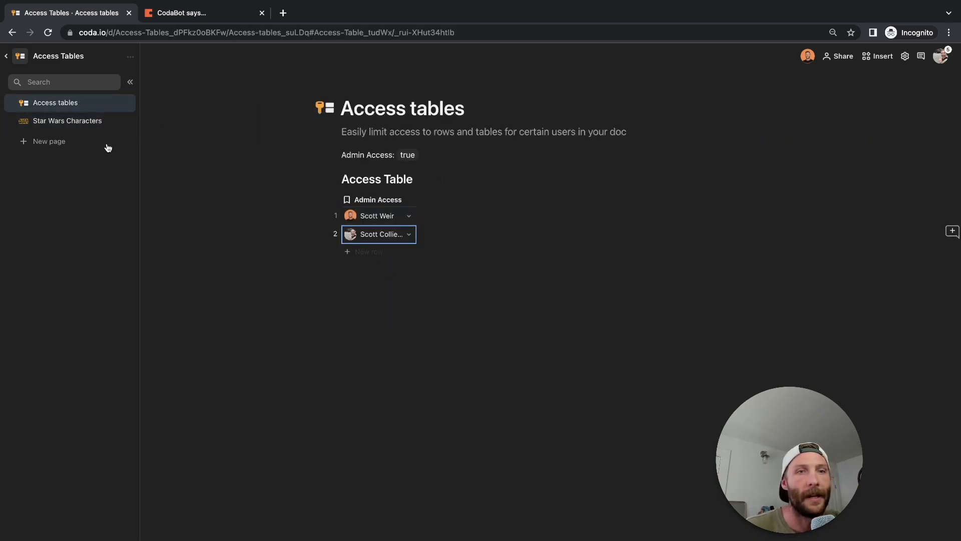
pyautogui.click(80, 120)
pyautogui.click(73, 102)
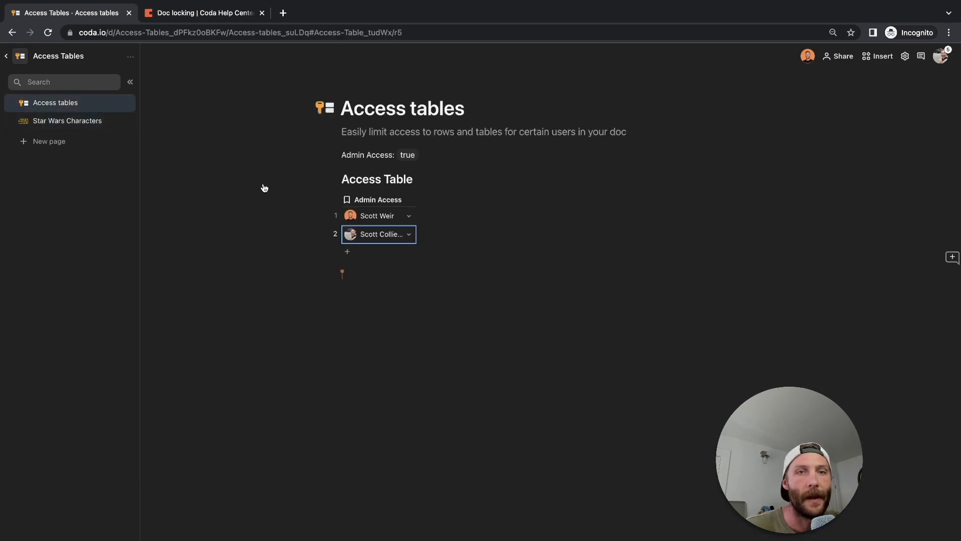
# Remove the second user's row from Access Table and switch back to the main window.
pyautogui.click(335, 235)
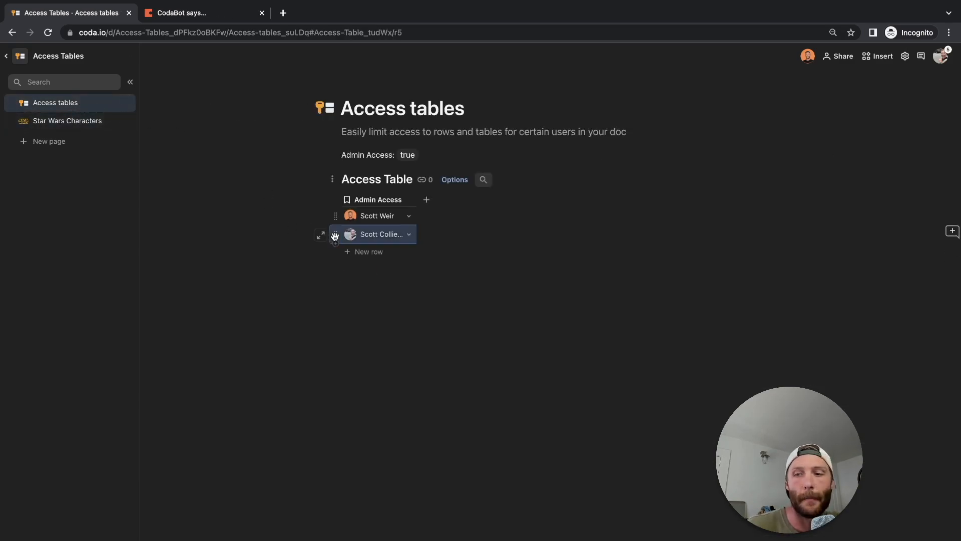
pyautogui.press('Delete')
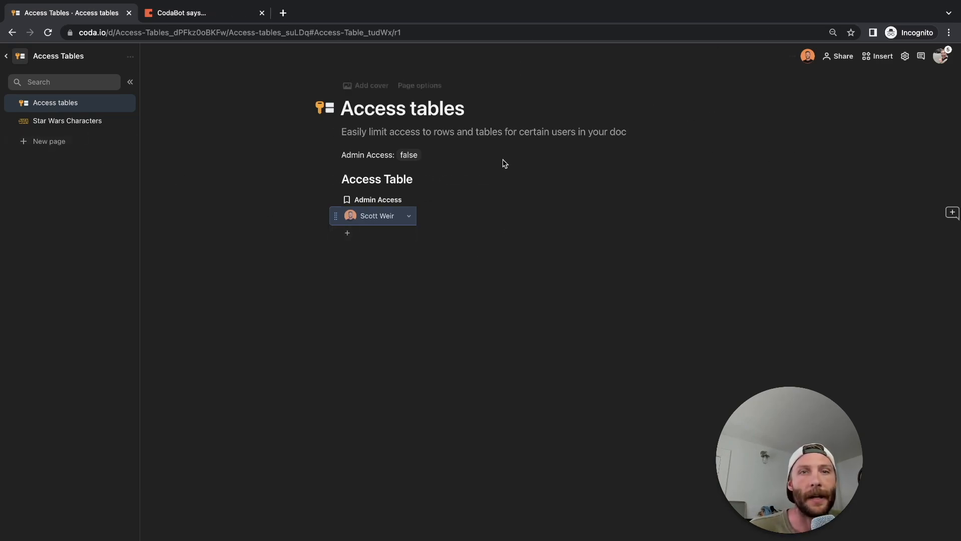
pyautogui.hotkey('ctrl', 'Right')
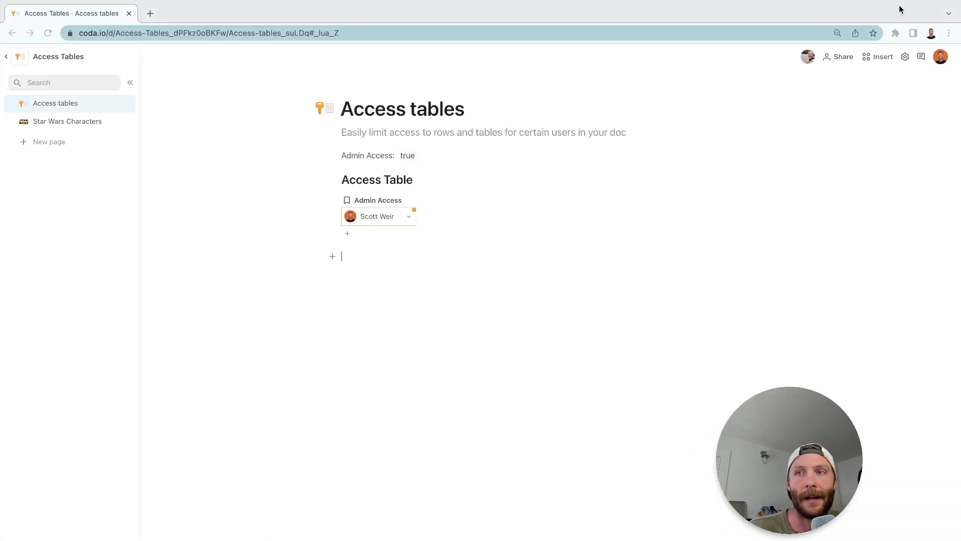
# Set the locking of the Access tables page to Read only.
pyautogui.click(906, 57)
pyautogui.click(886, 200)
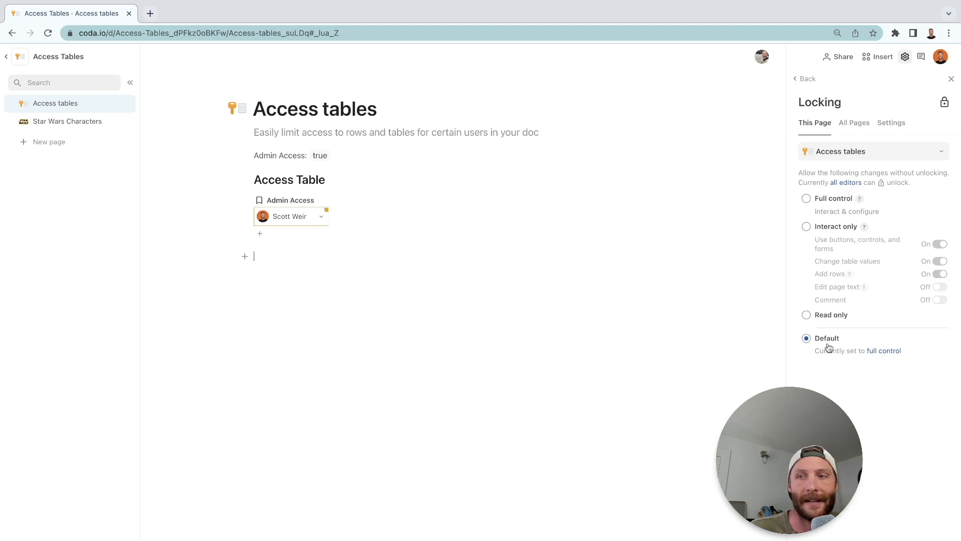
pyautogui.click(807, 315)
# Restrict the Doc Admins who can unlock the doc to Specific people, and lock the doc.
pyautogui.click(883, 126)
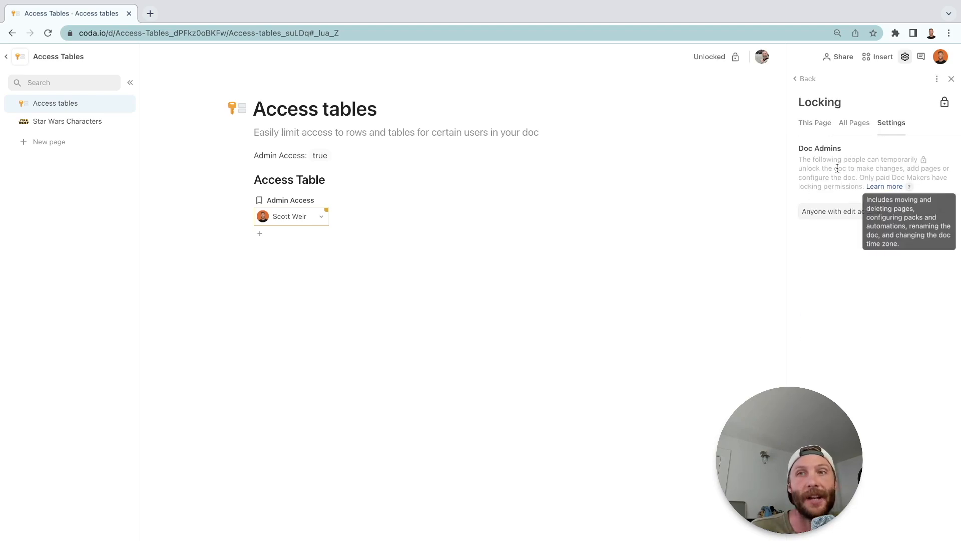
pyautogui.click(871, 217)
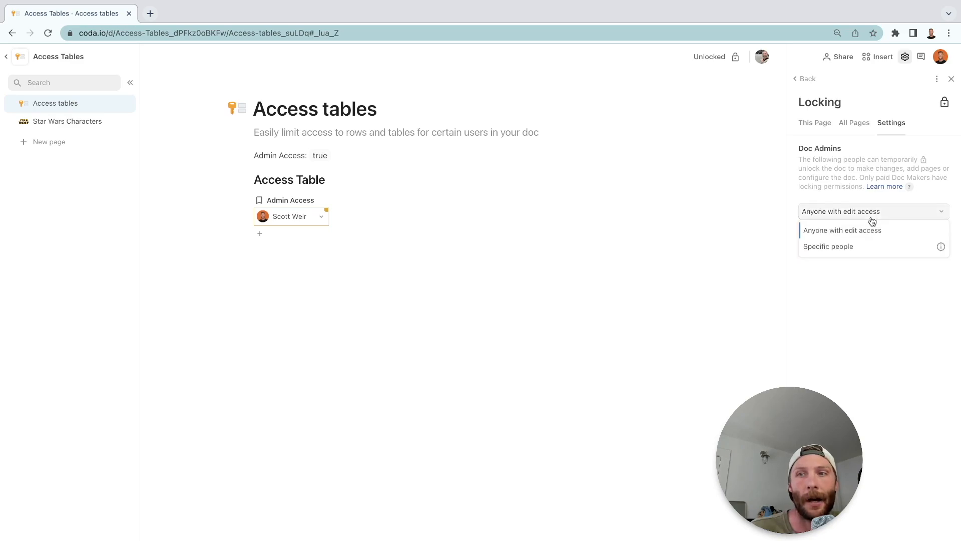
pyautogui.click(857, 246)
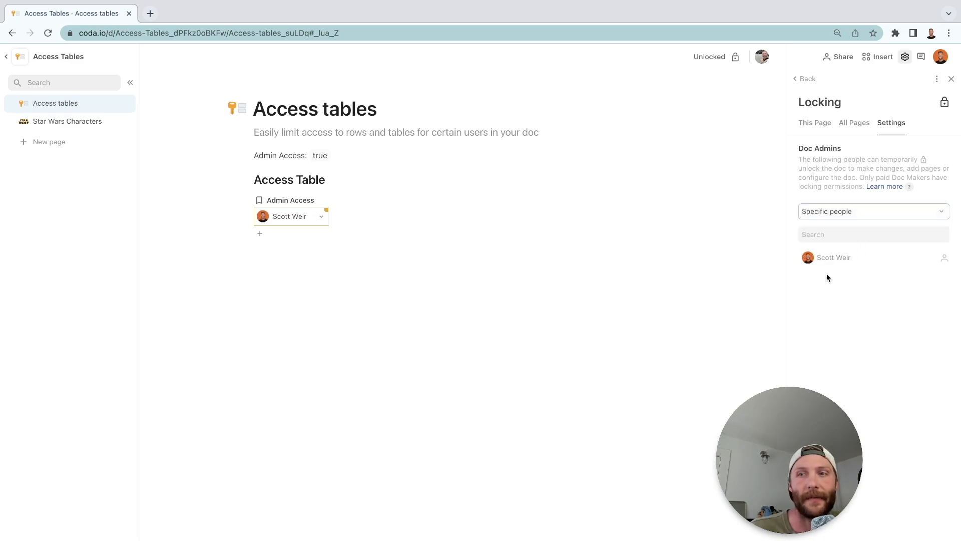
pyautogui.click(952, 78)
pyautogui.click(780, 58)
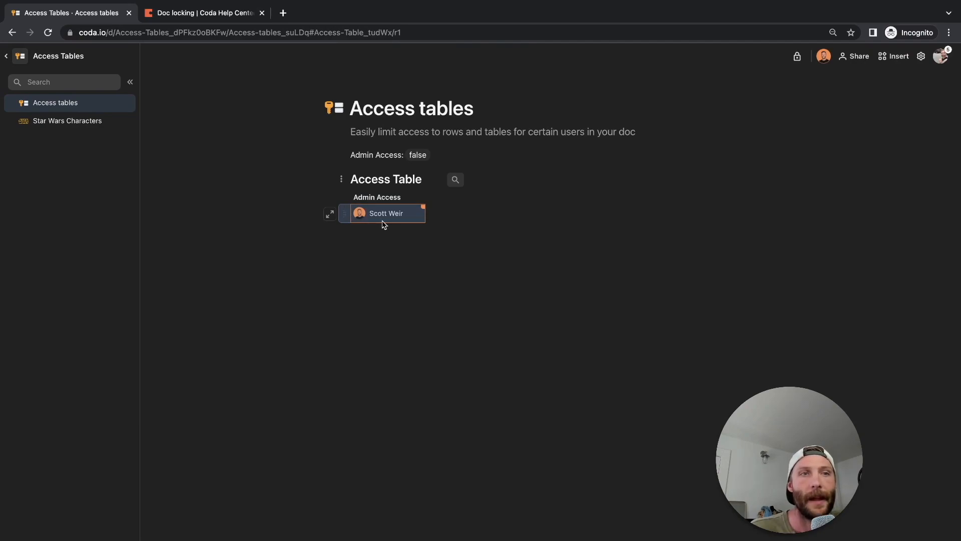
# Hide the Access tables page from the main window's page list.
pyautogui.hotkey('ctrl', 'Right')
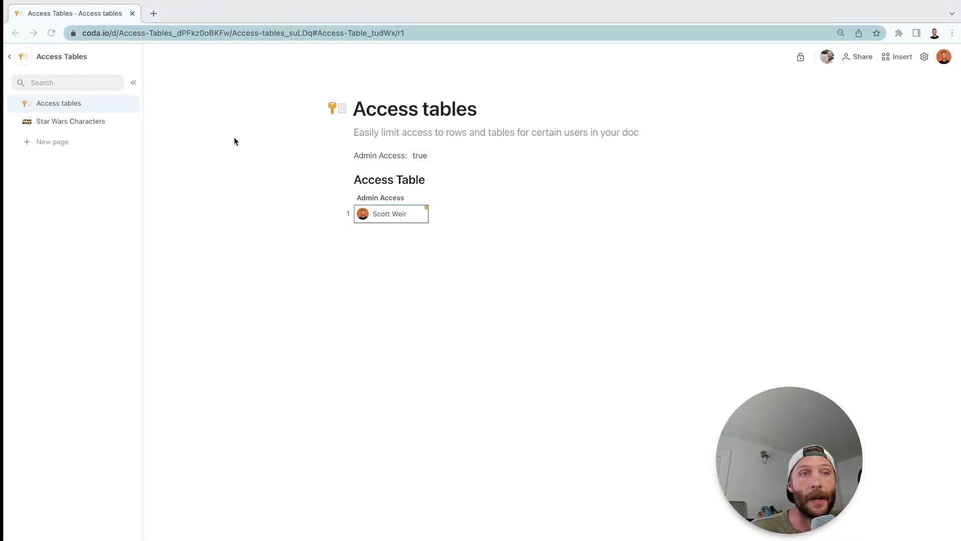
pyautogui.click(125, 103)
pyautogui.click(147, 253)
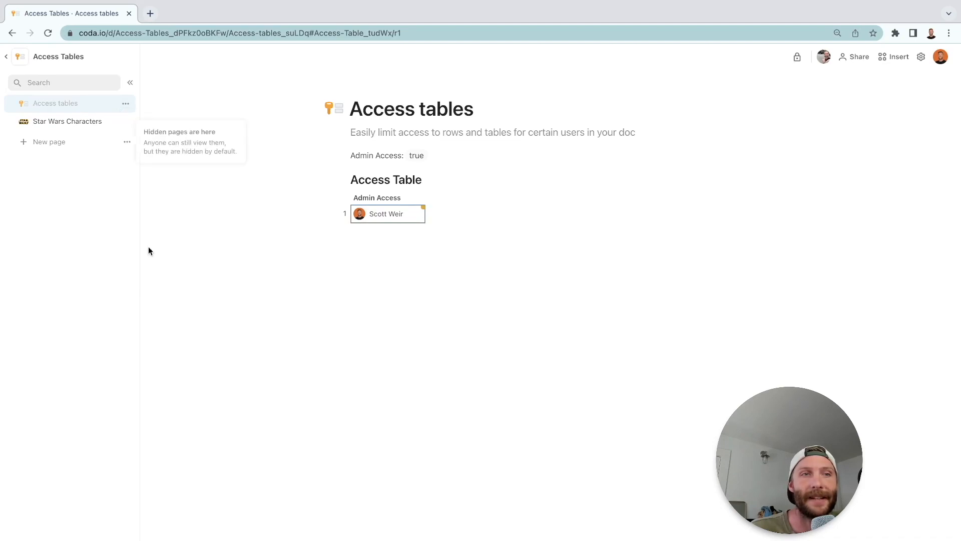
# Unlock the doc to add an AdminAccess formula filter to Access Table, and lock it again.
pyautogui.click(797, 57)
pyautogui.click(454, 181)
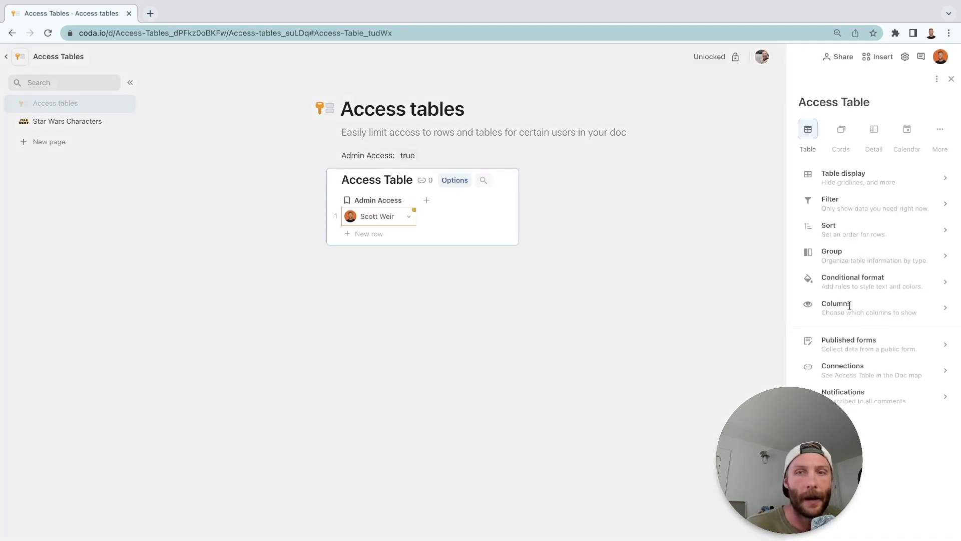
pyautogui.click(843, 199)
pyautogui.click(867, 228)
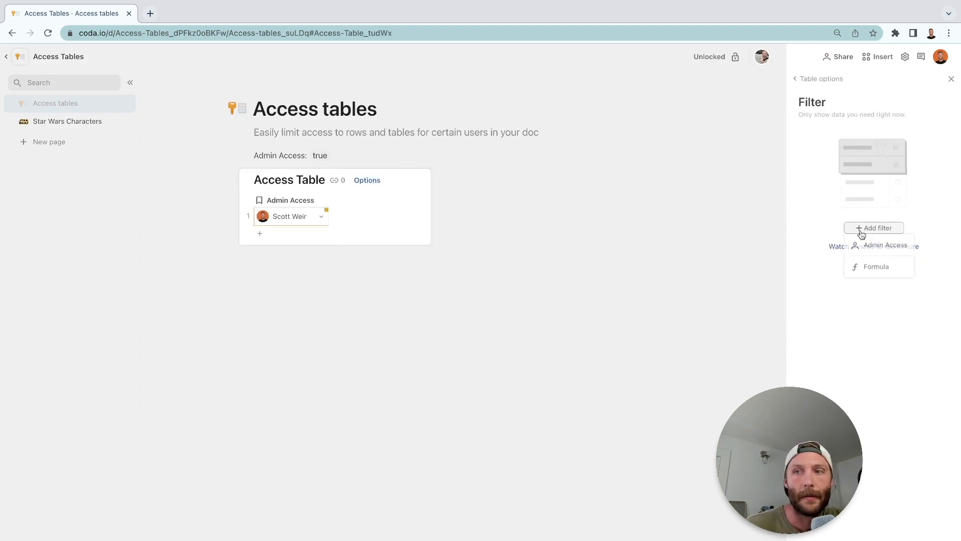
pyautogui.click(865, 267)
pyautogui.write('admin Access')
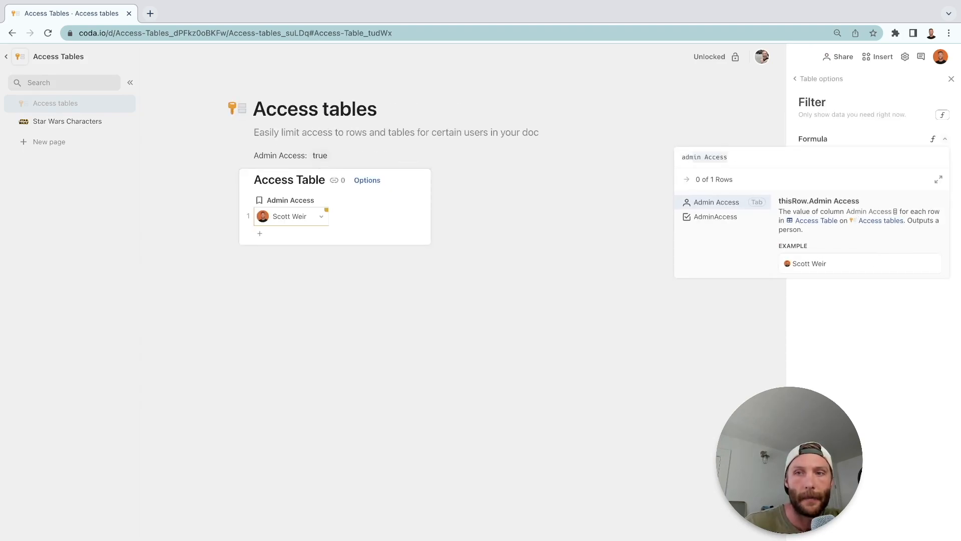
pyautogui.press('Down')
pyautogui.press('Tab')
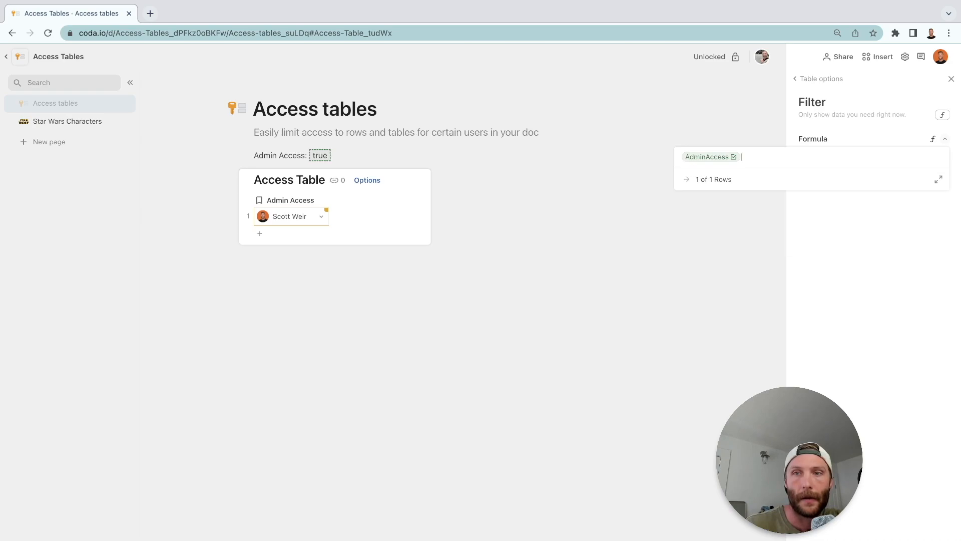
pyautogui.press('Return')
pyautogui.click(490, 320)
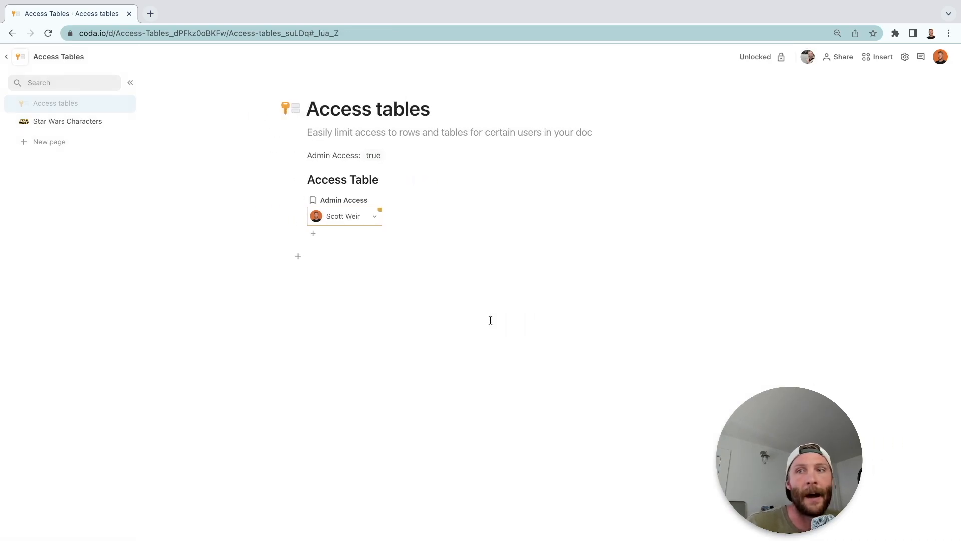
pyautogui.click(782, 56)
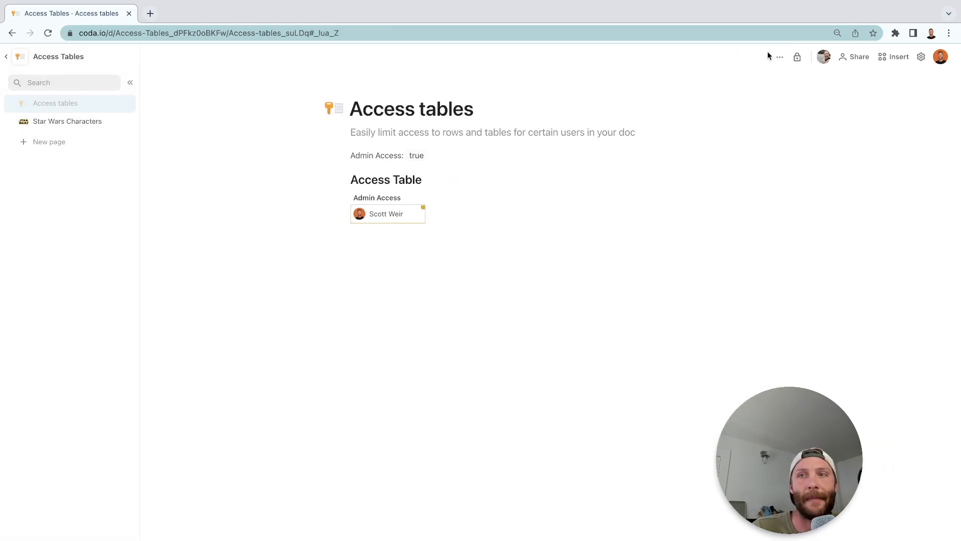
# Unlock the doc and add a blank second row to Access Table.
pyautogui.click(797, 57)
pyautogui.click(371, 238)
pyautogui.click(455, 288)
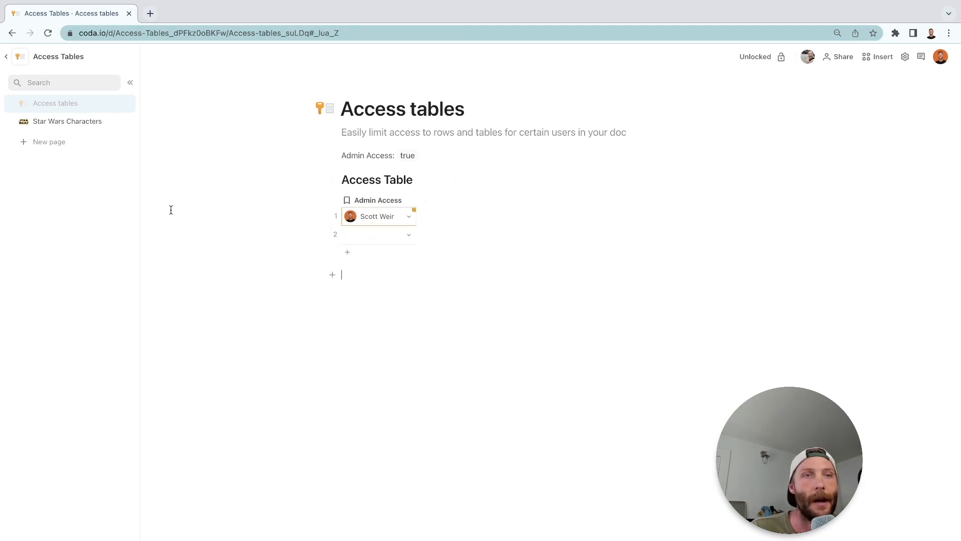
# Check the page list and Star Wars Characters table in the second user's incognito window, and return to the main window.
pyautogui.hotkey('ctrl', 'Left')
pyautogui.click(70, 123)
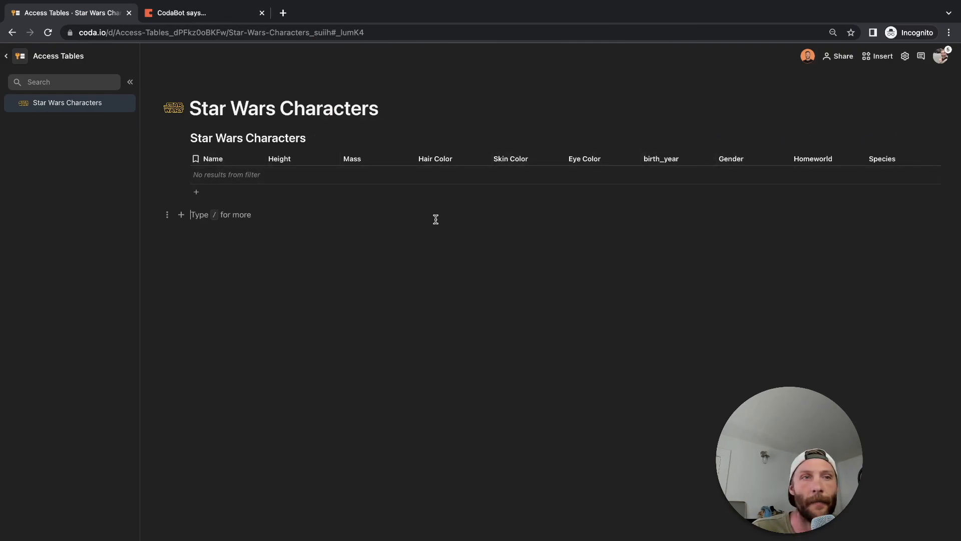
pyautogui.hotkey('ctrl', 'Right')
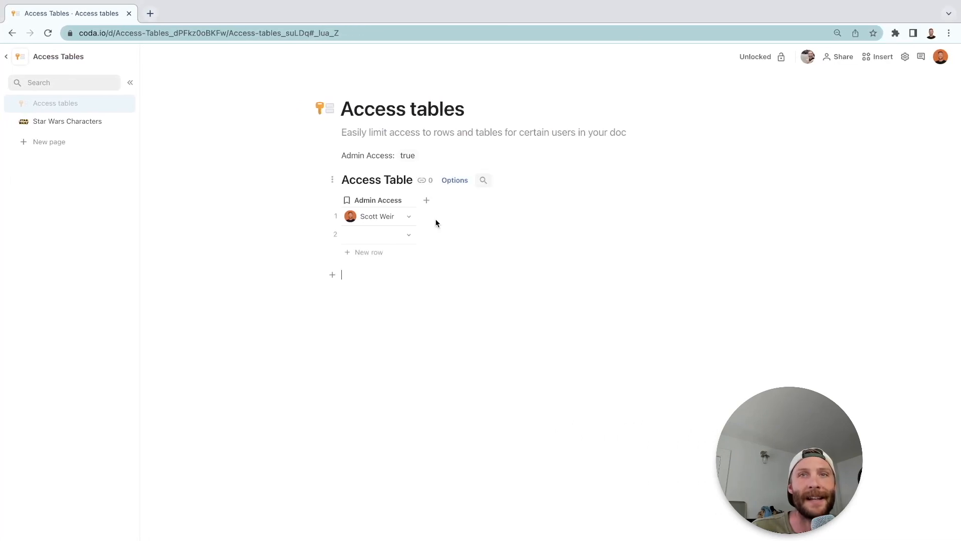